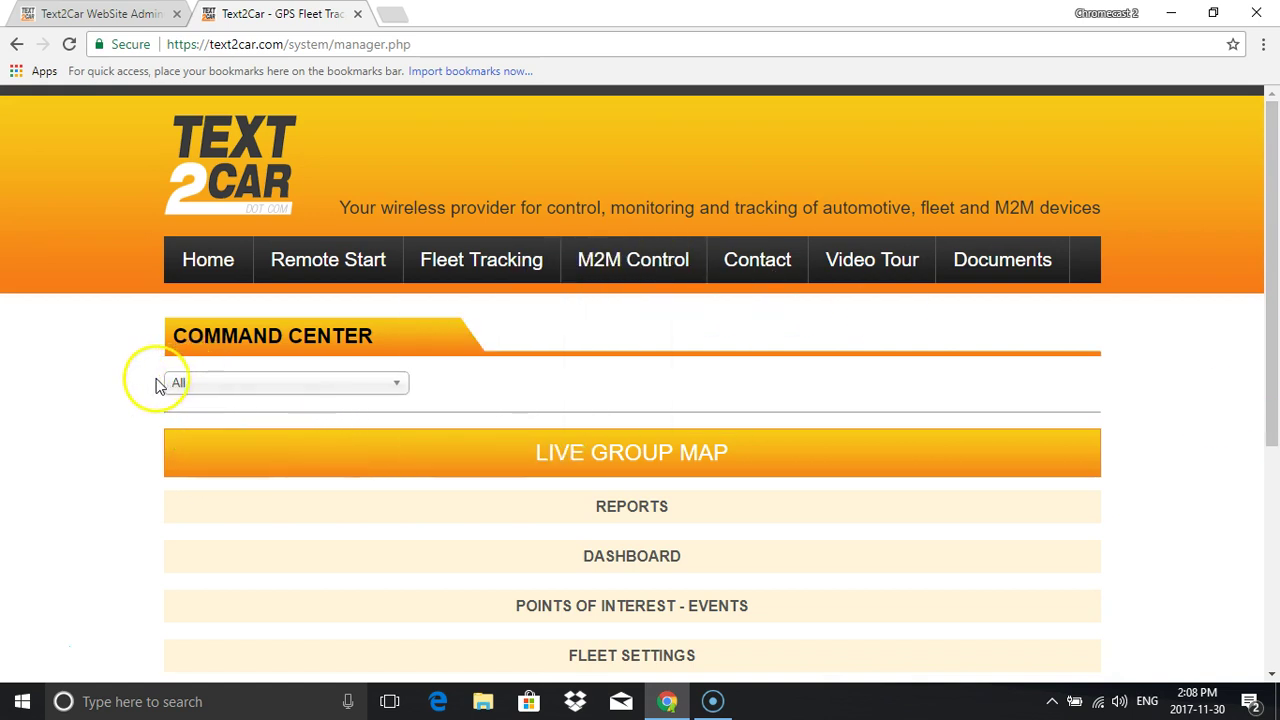
# - Select the first individual device listed under the All group in the Command Center
pyautogui.click(281, 386)
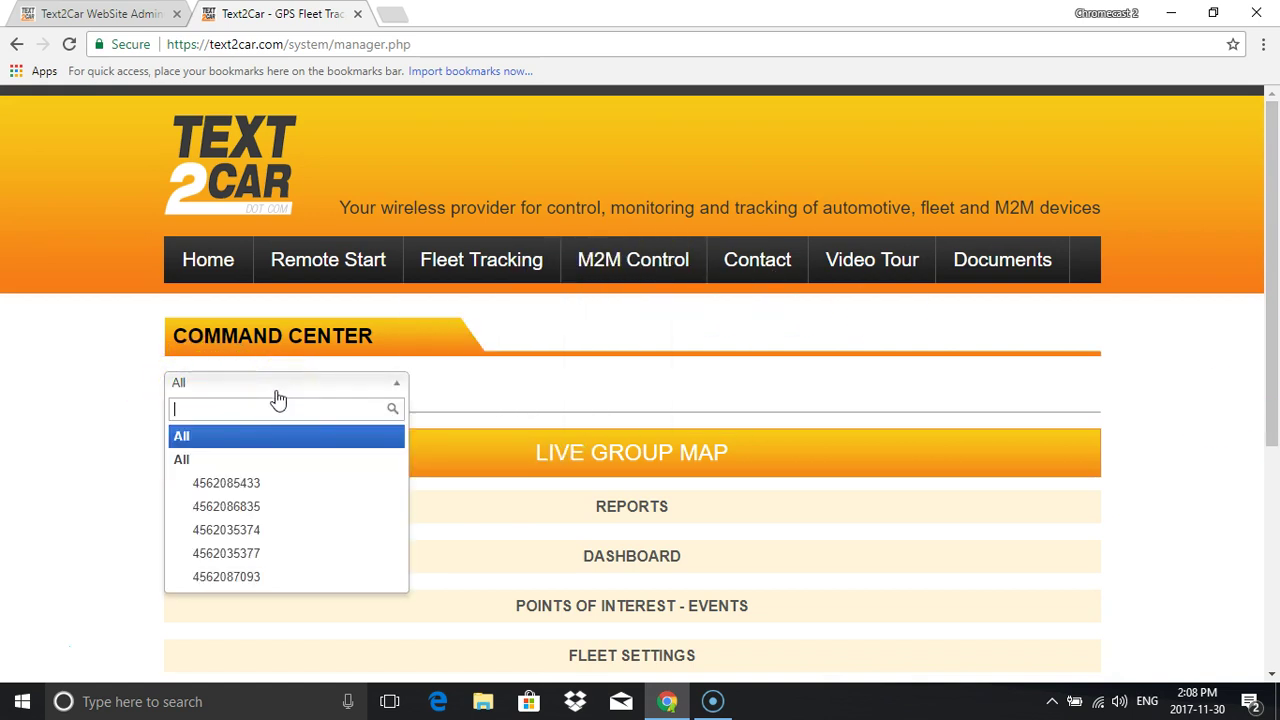
pyautogui.click(250, 490)
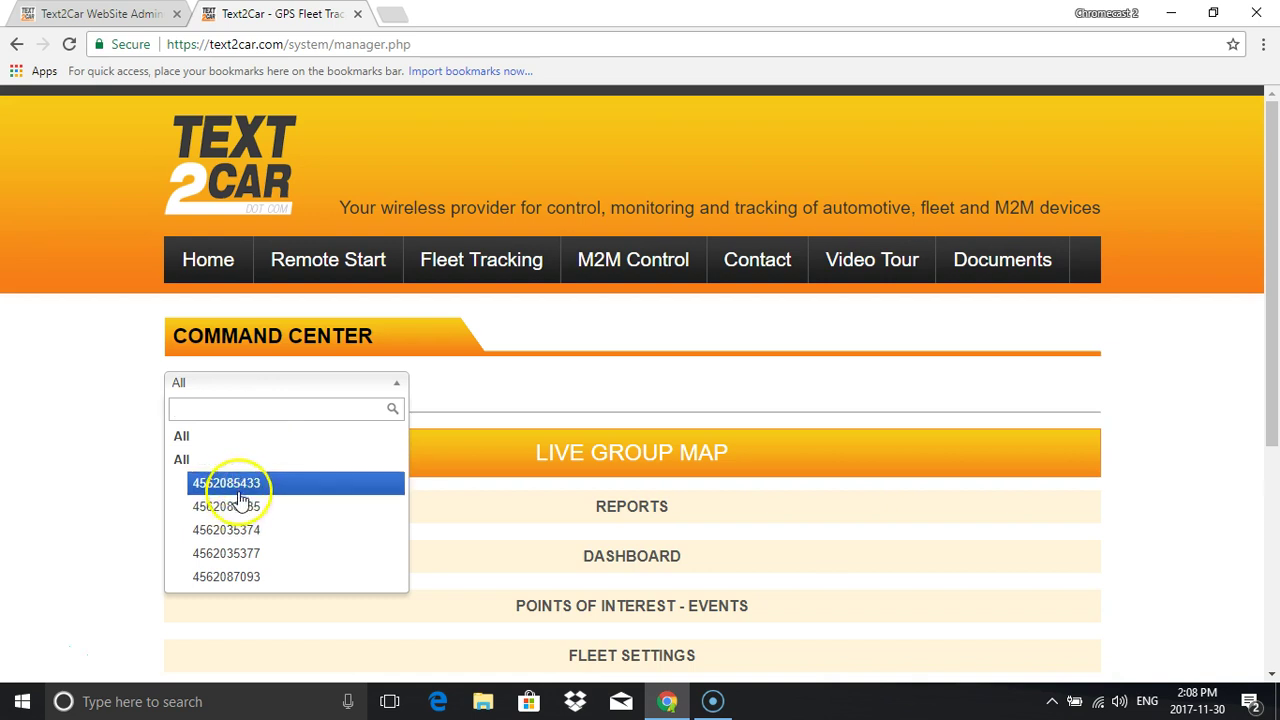
pyautogui.click(249, 487)
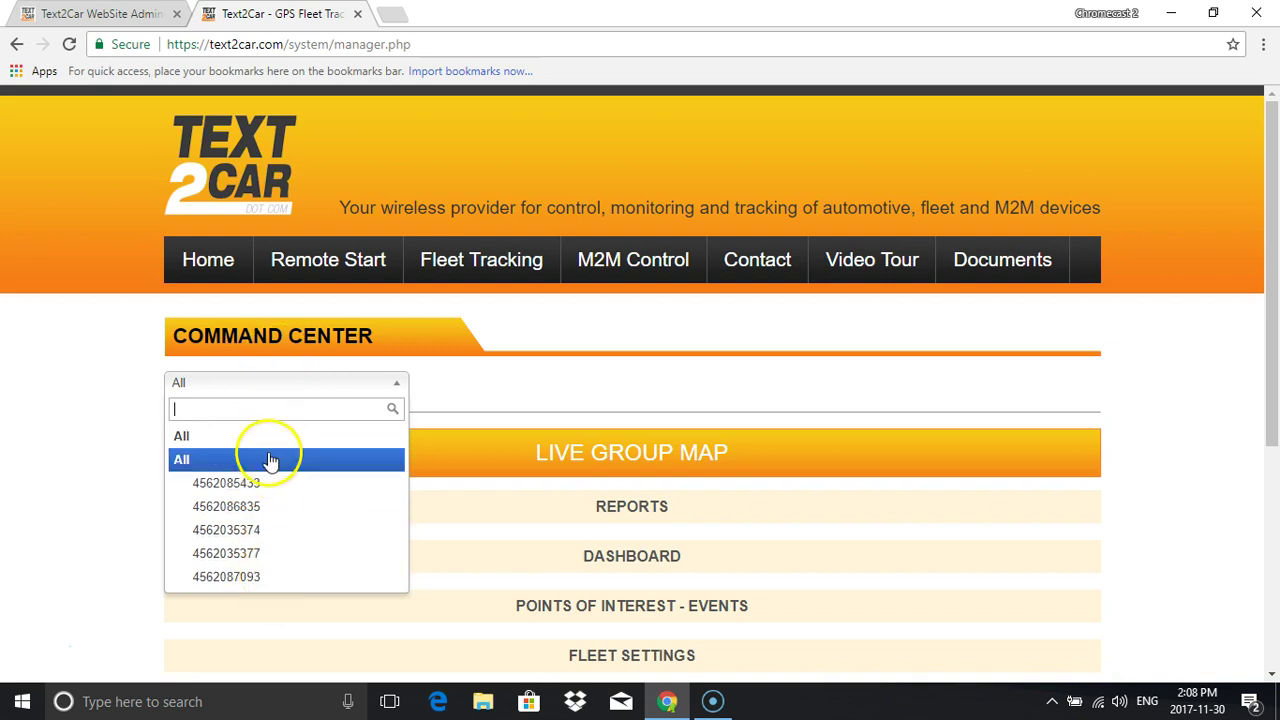
pyautogui.click(266, 483)
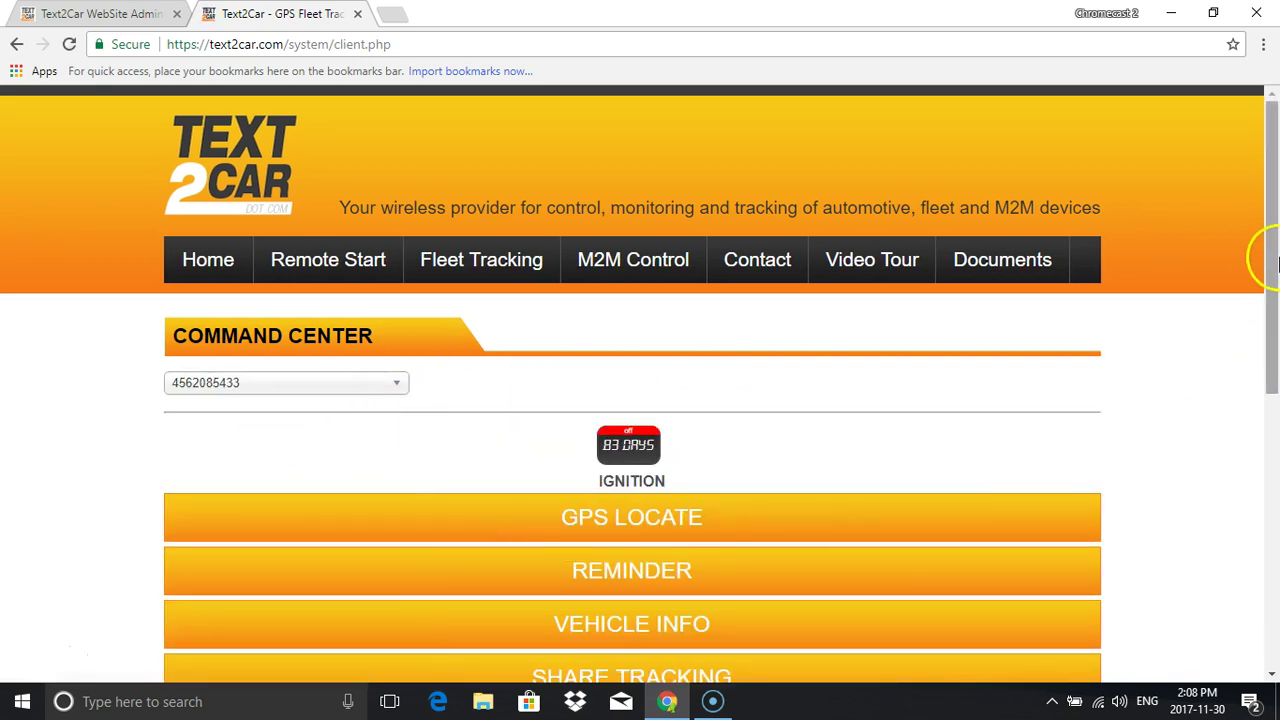
# - Open the selected device's settings at its account details
pyautogui.scroll(-1, 1277, 296)
pyautogui.moveTo(1277, 296); pyautogui.dragTo(1270, 458)
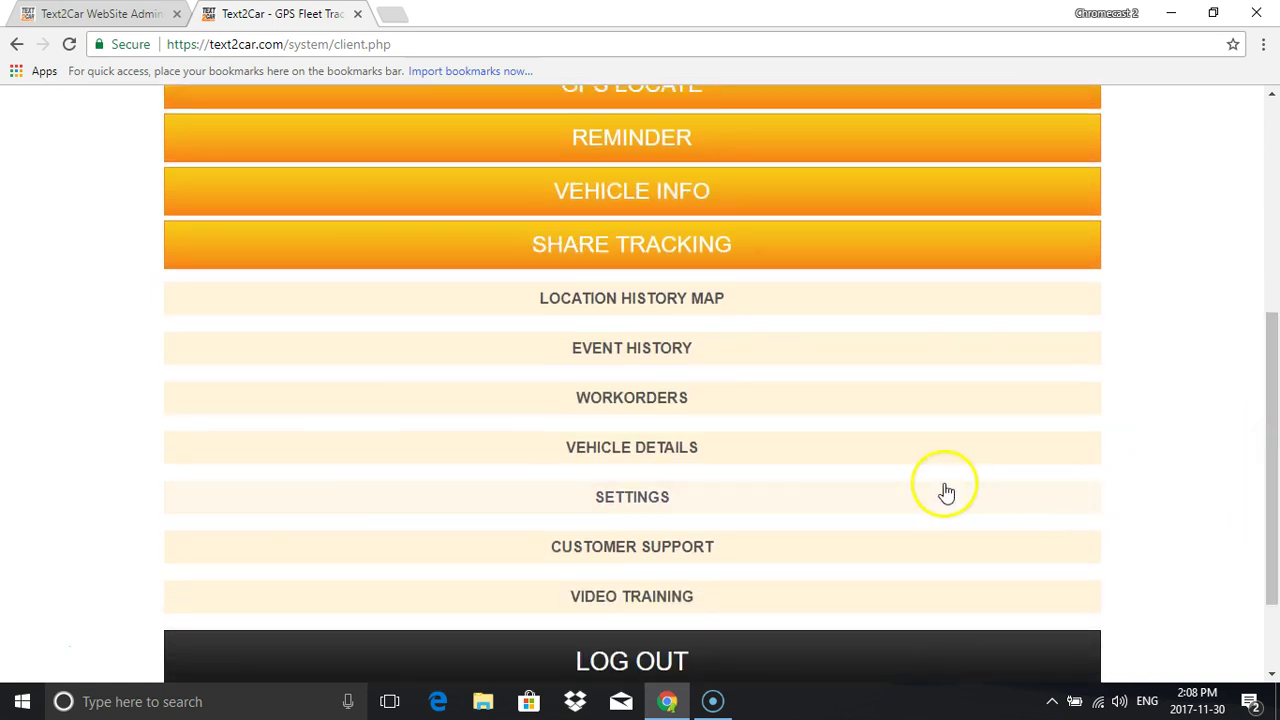
pyautogui.click(668, 503)
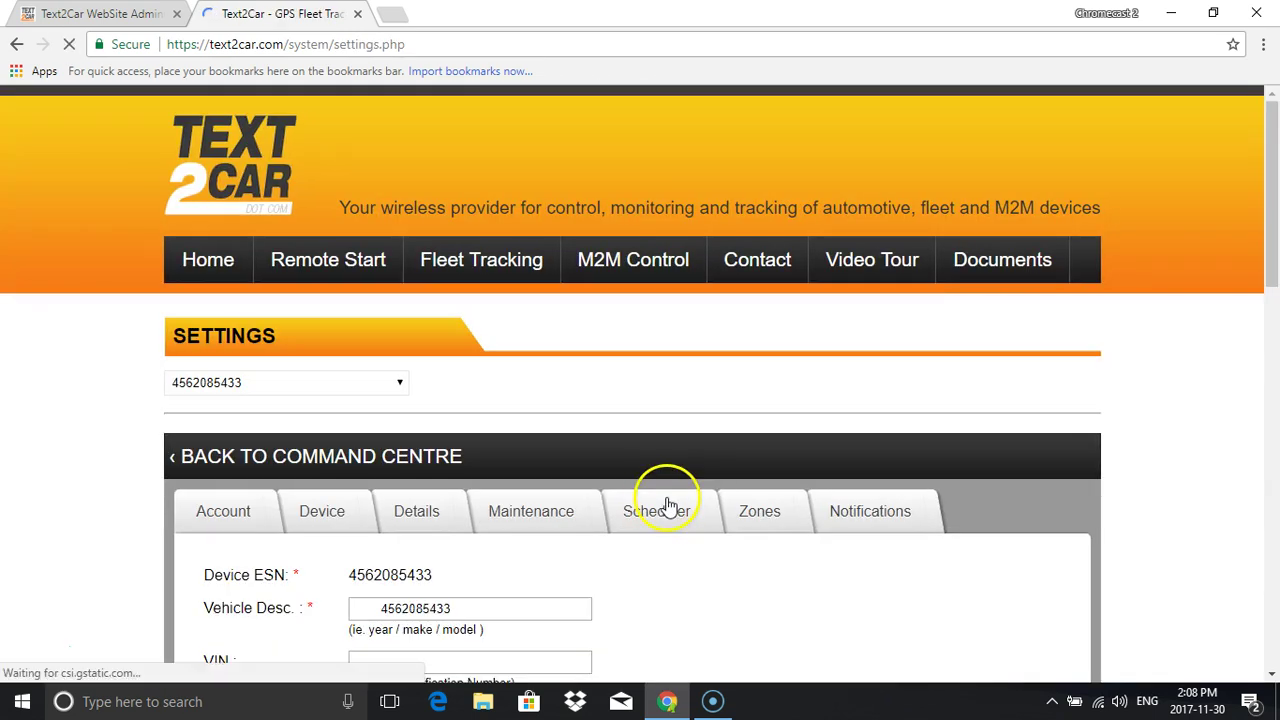
pyautogui.moveTo(1272, 247); pyautogui.dragTo(1272, 352)
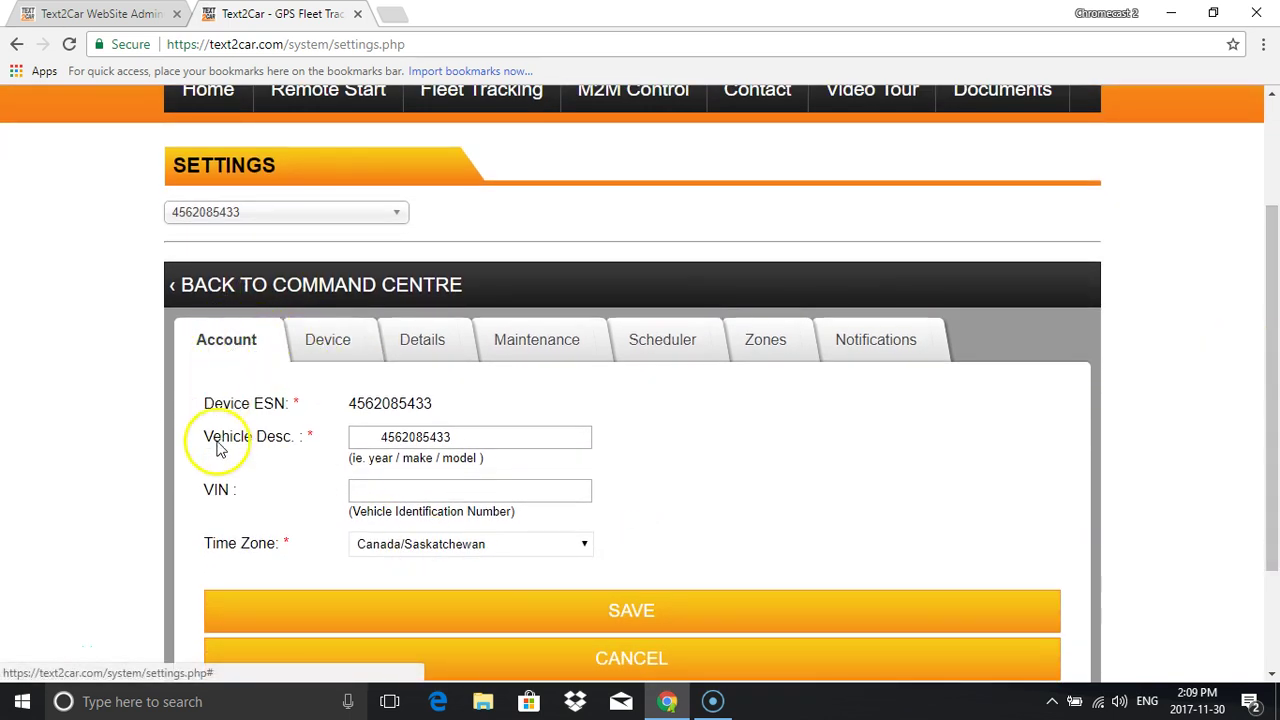
# - Change the vehicle description to Grader 1 and save the account settings
pyautogui.click(486, 440)
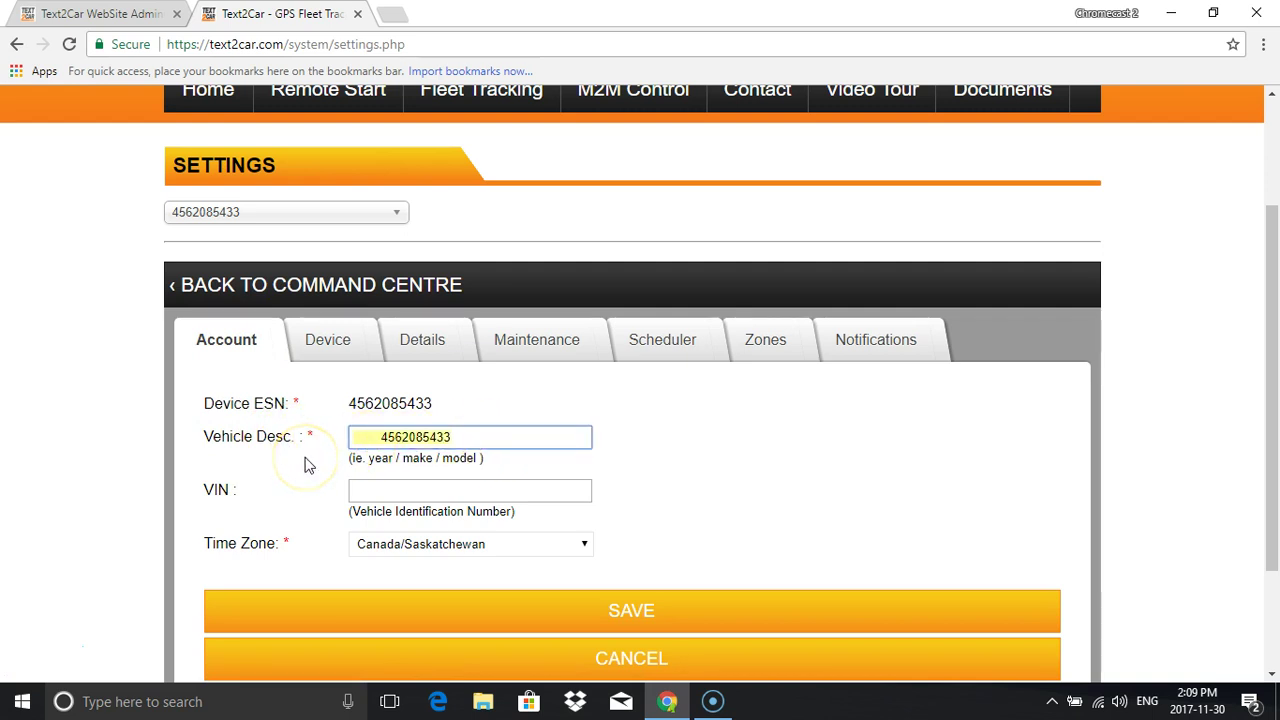
pyautogui.hotkey('ctrl', 'a')
pyautogui.press('BackSpace')
pyautogui.write('Gr')
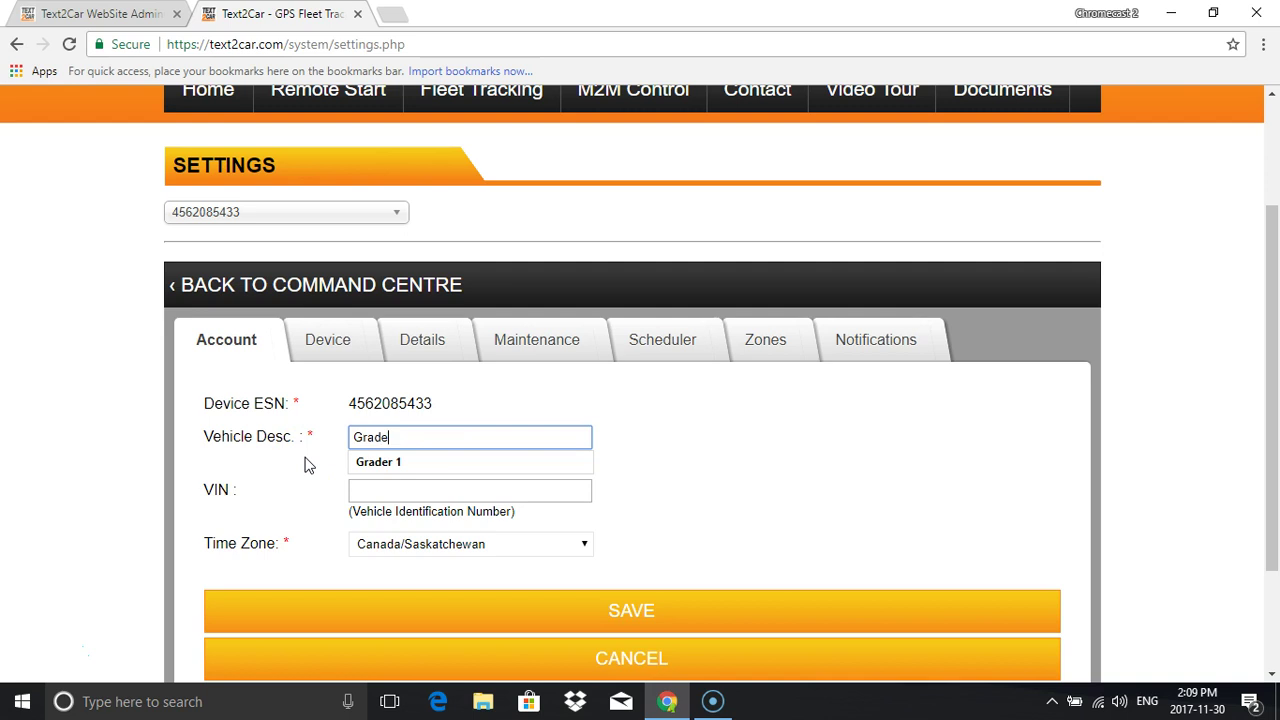
pyautogui.click(457, 465)
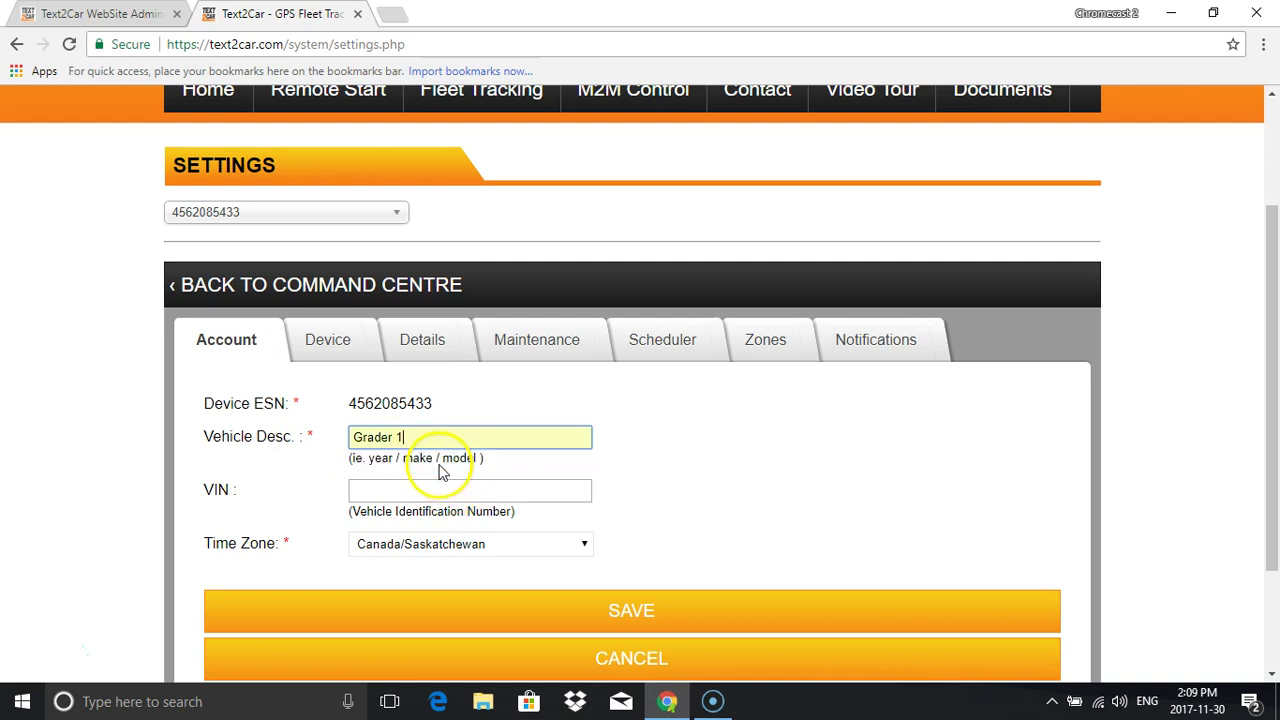
pyautogui.click(834, 476)
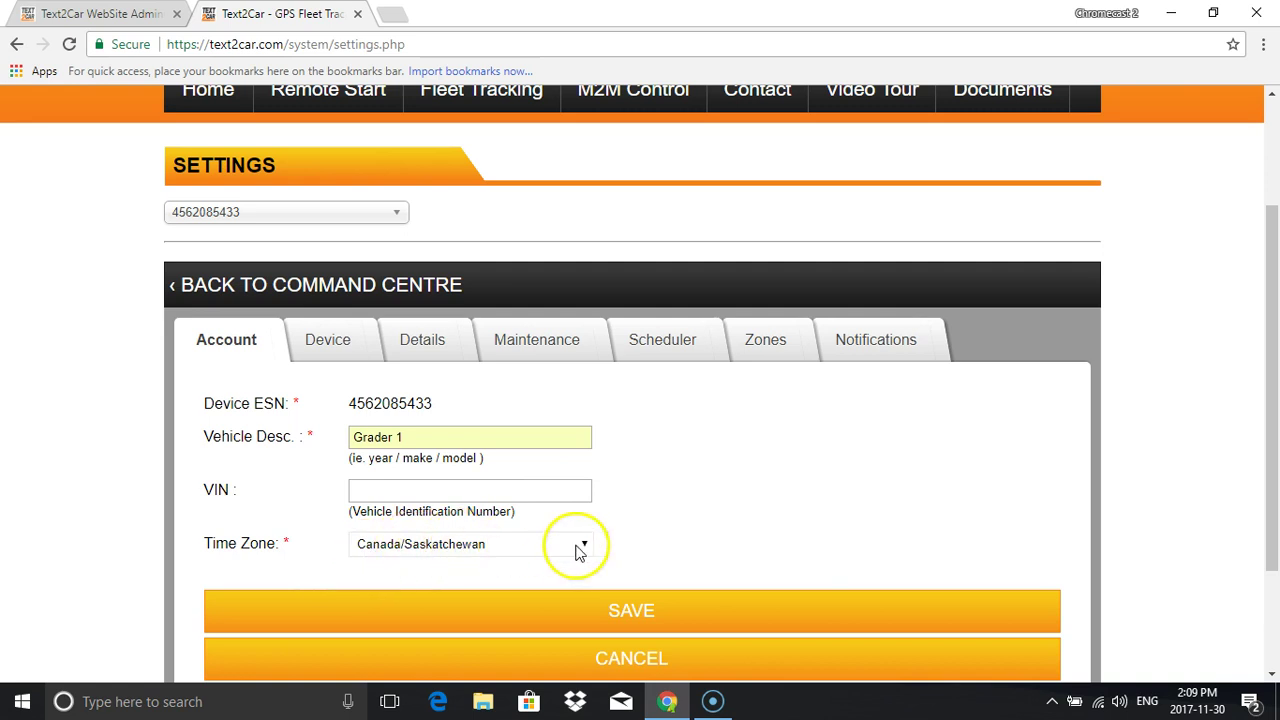
pyautogui.click(664, 618)
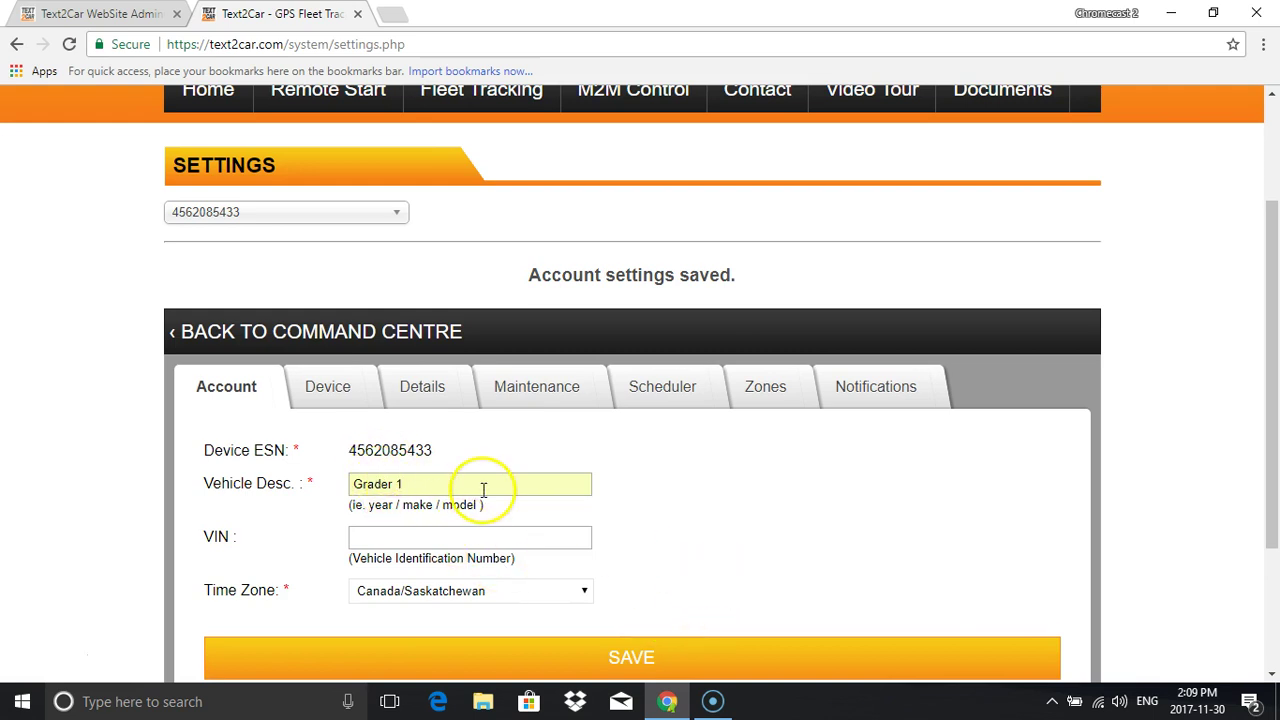
# - Examine the device configuration, including its alerts, speed and corner thresholds, idle times and sensitivity options
pyautogui.click(328, 387)
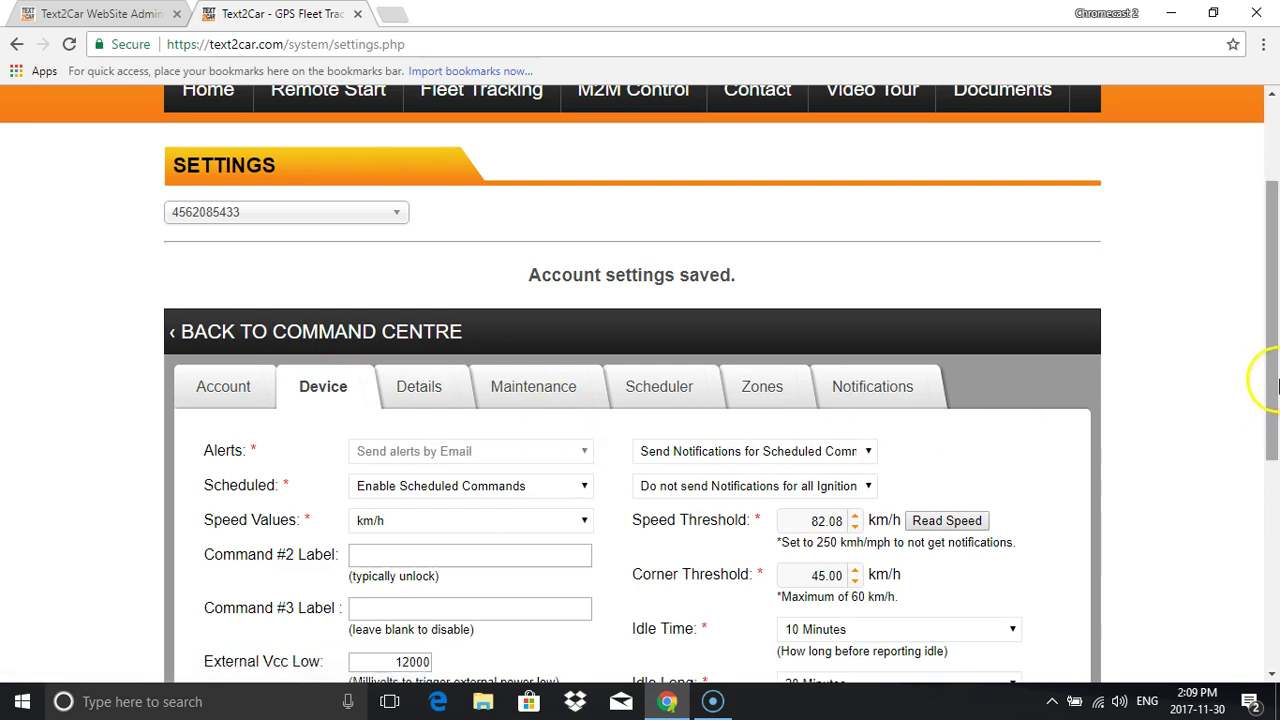
pyautogui.moveTo(1277, 372); pyautogui.dragTo(1277, 450)
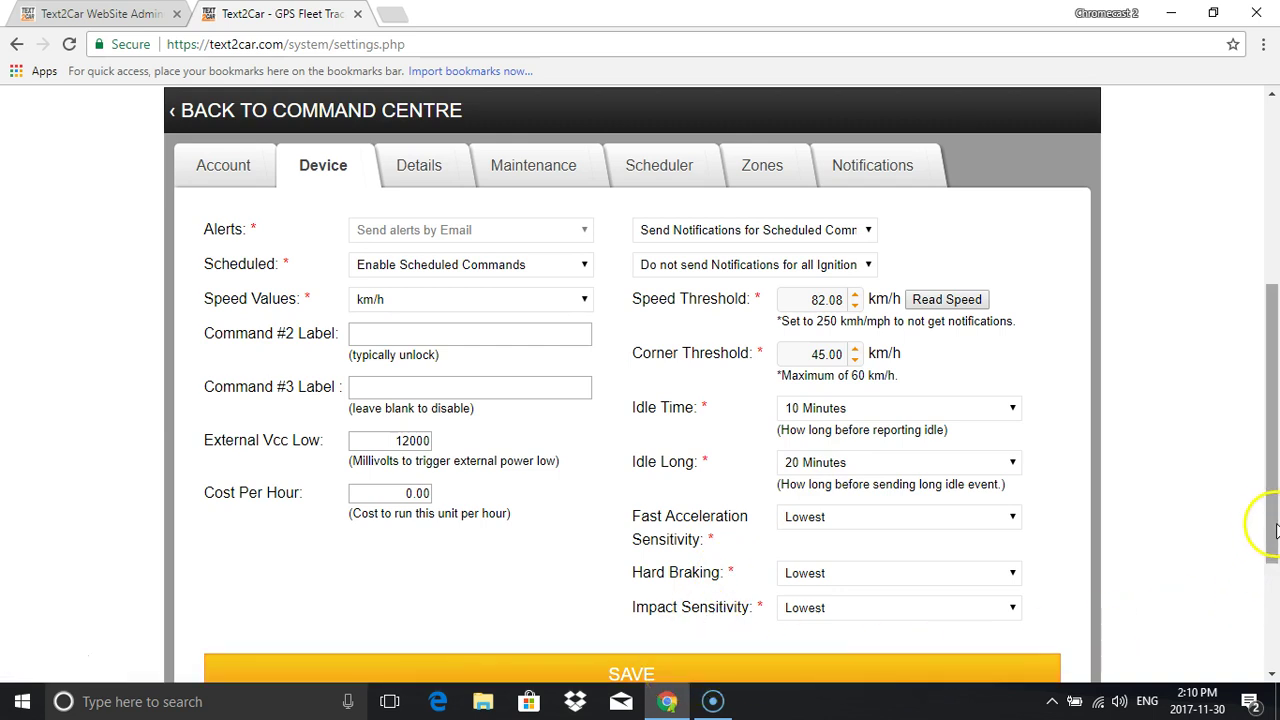
pyautogui.moveTo(1275, 525); pyautogui.dragTo(1275, 508)
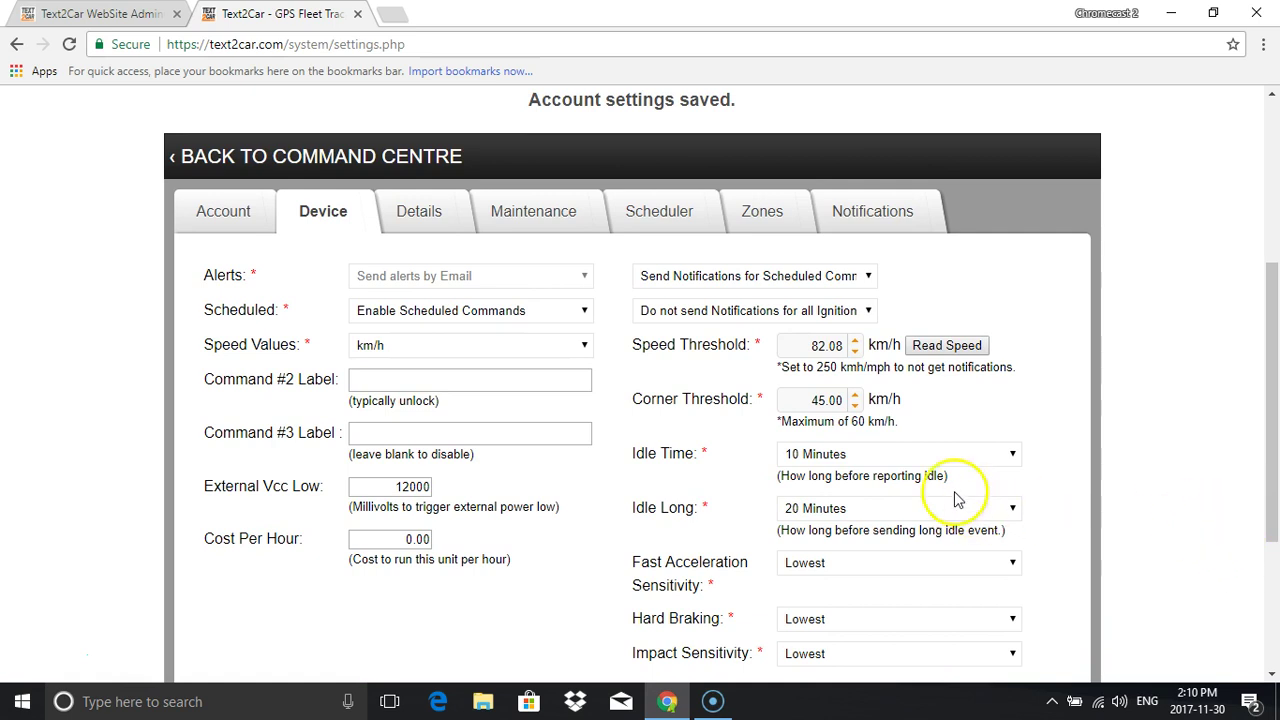
# - Start a new maintenance item for the vehicle with type Distance and name Engine Oil Change & Service
pyautogui.click(558, 211)
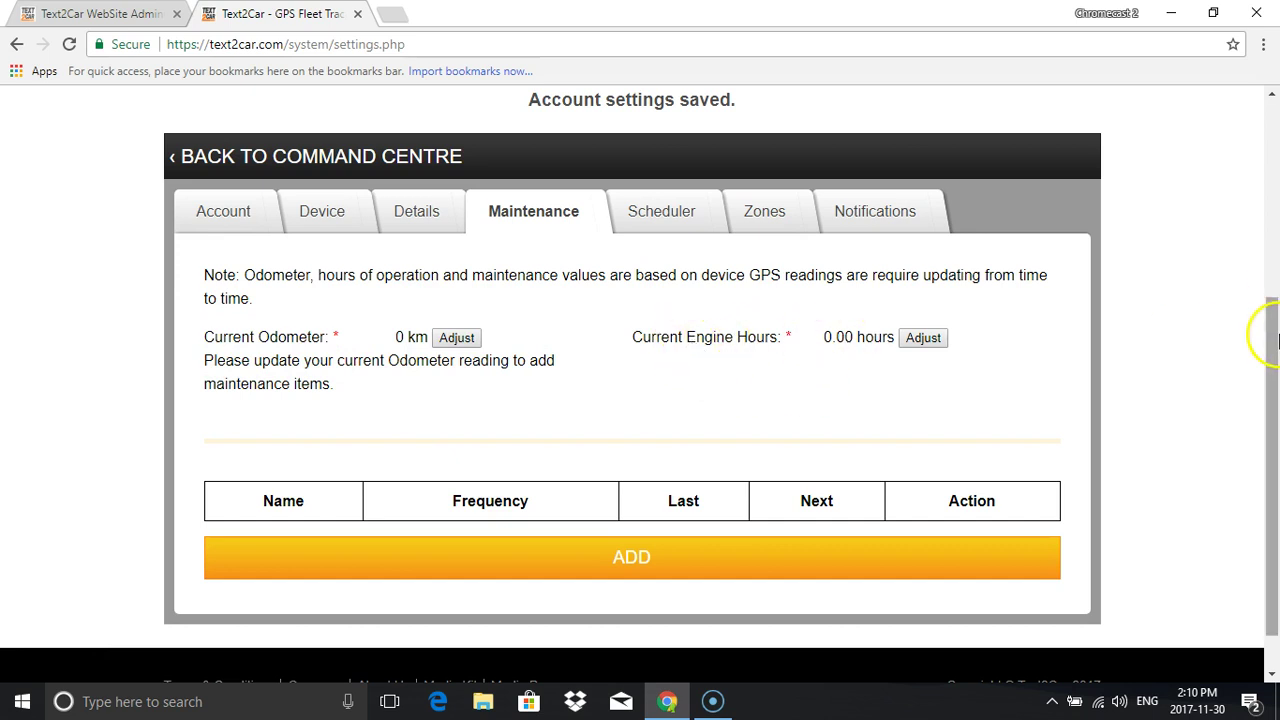
pyautogui.scroll(-1, 1277, 357)
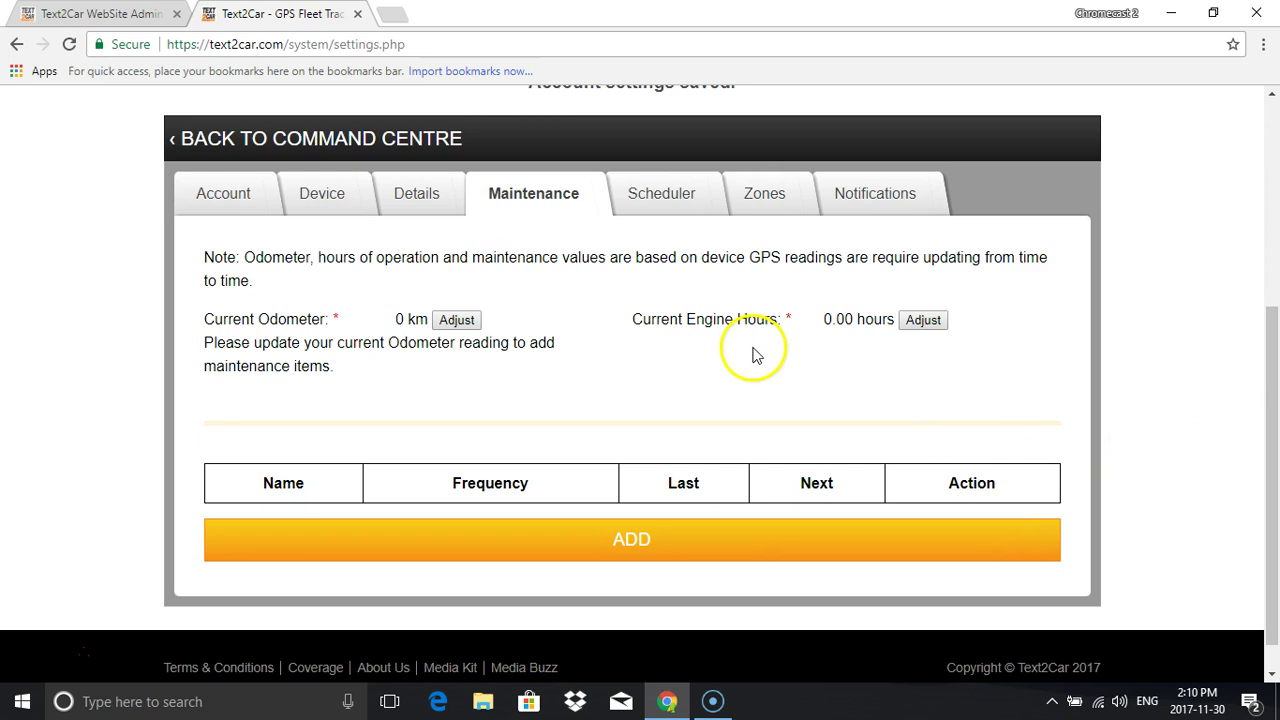
pyautogui.click(655, 555)
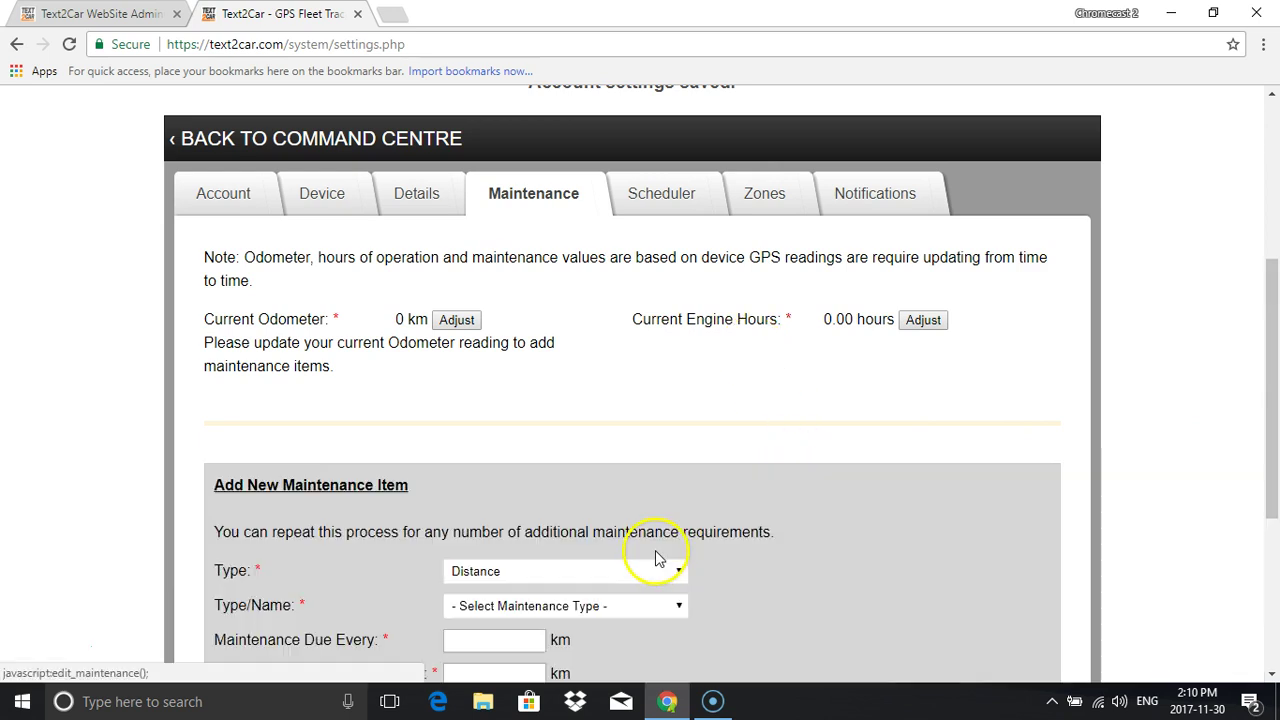
pyautogui.moveTo(1268, 284); pyautogui.dragTo(1268, 417)
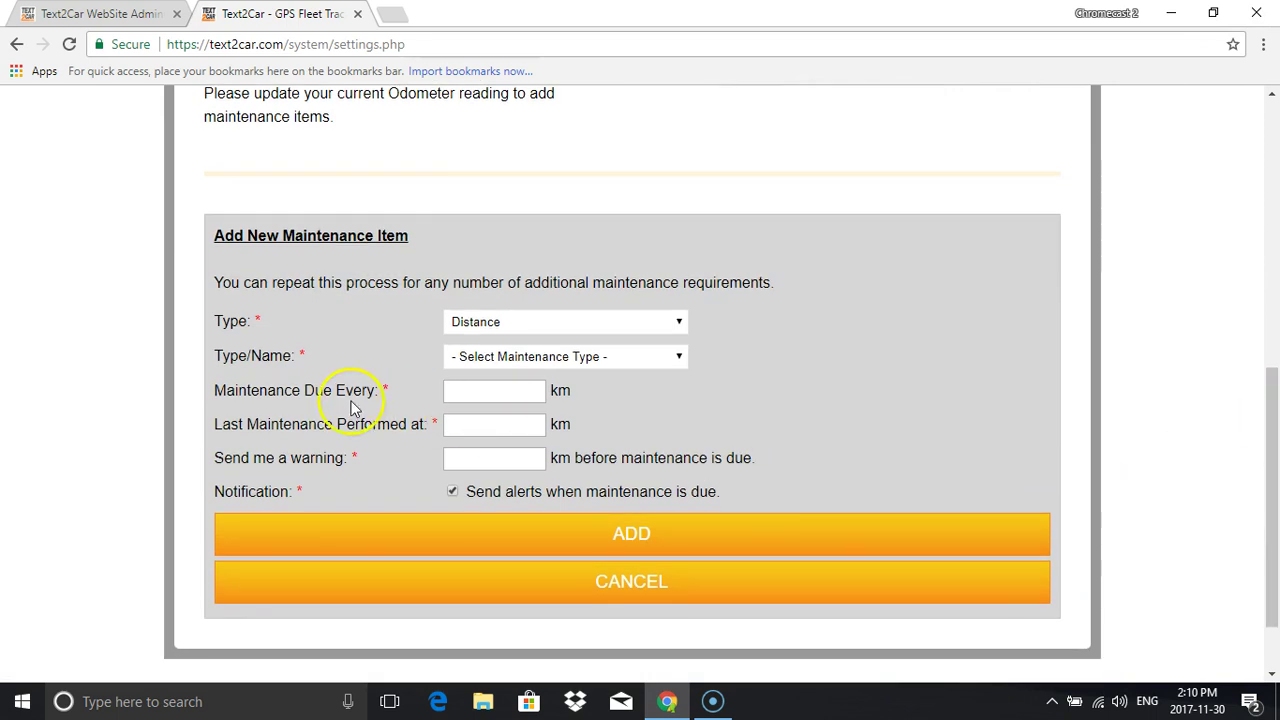
pyautogui.click(545, 326)
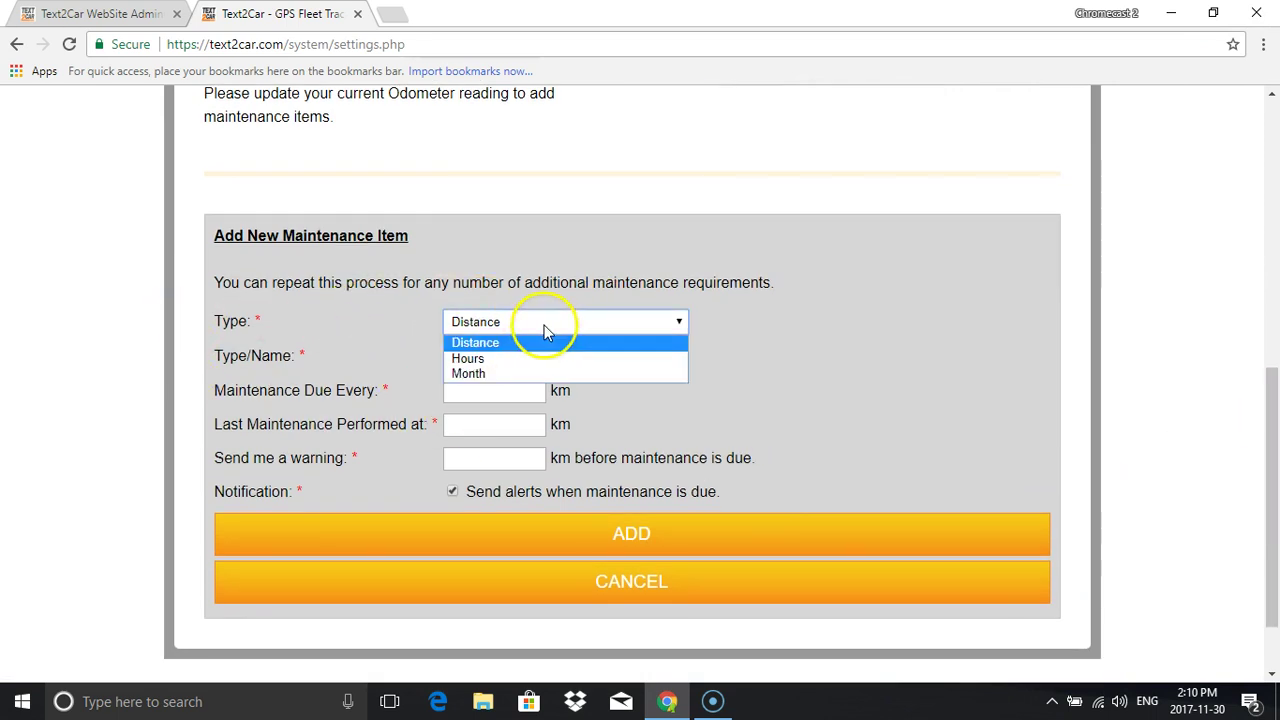
pyautogui.click(509, 378)
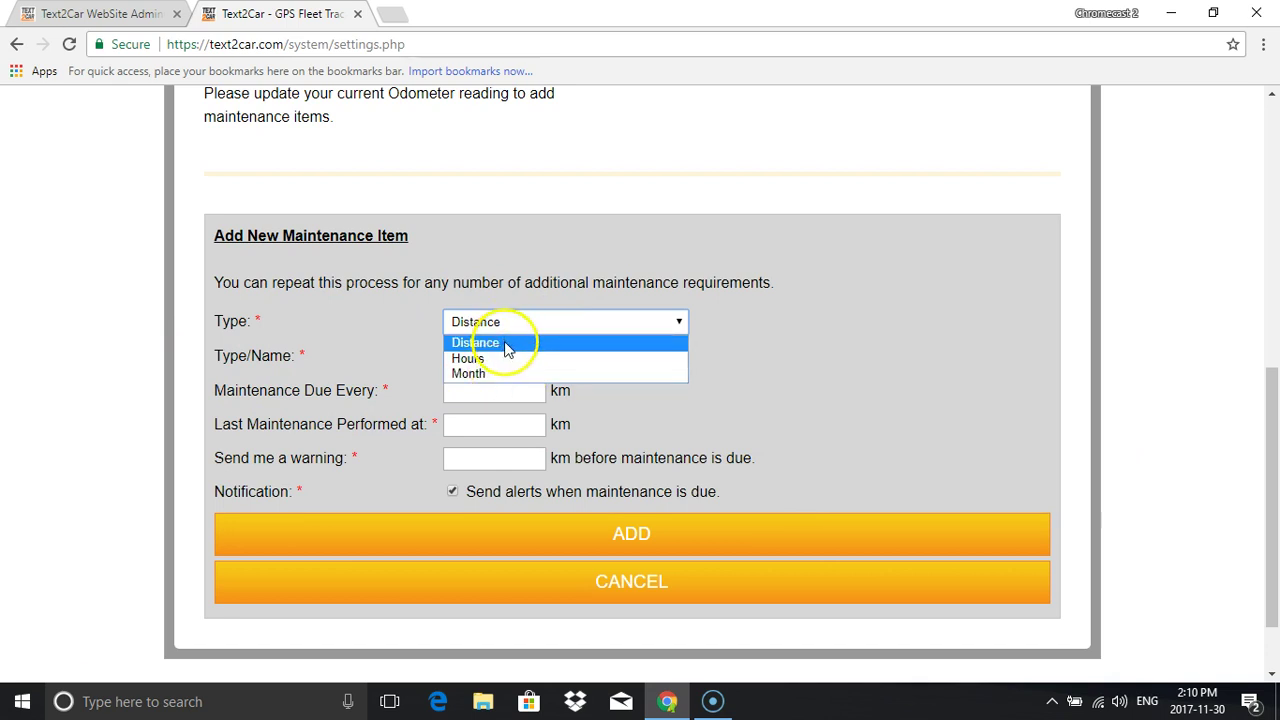
pyautogui.click(507, 345)
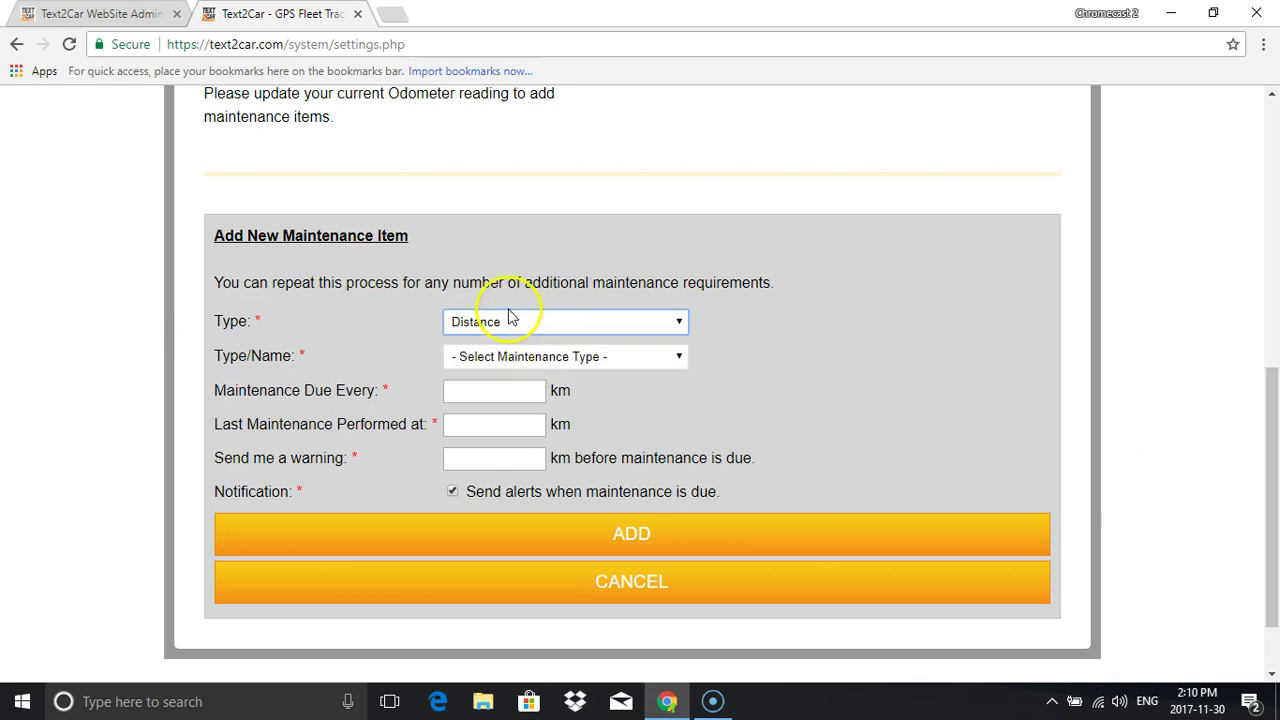
pyautogui.click(580, 360)
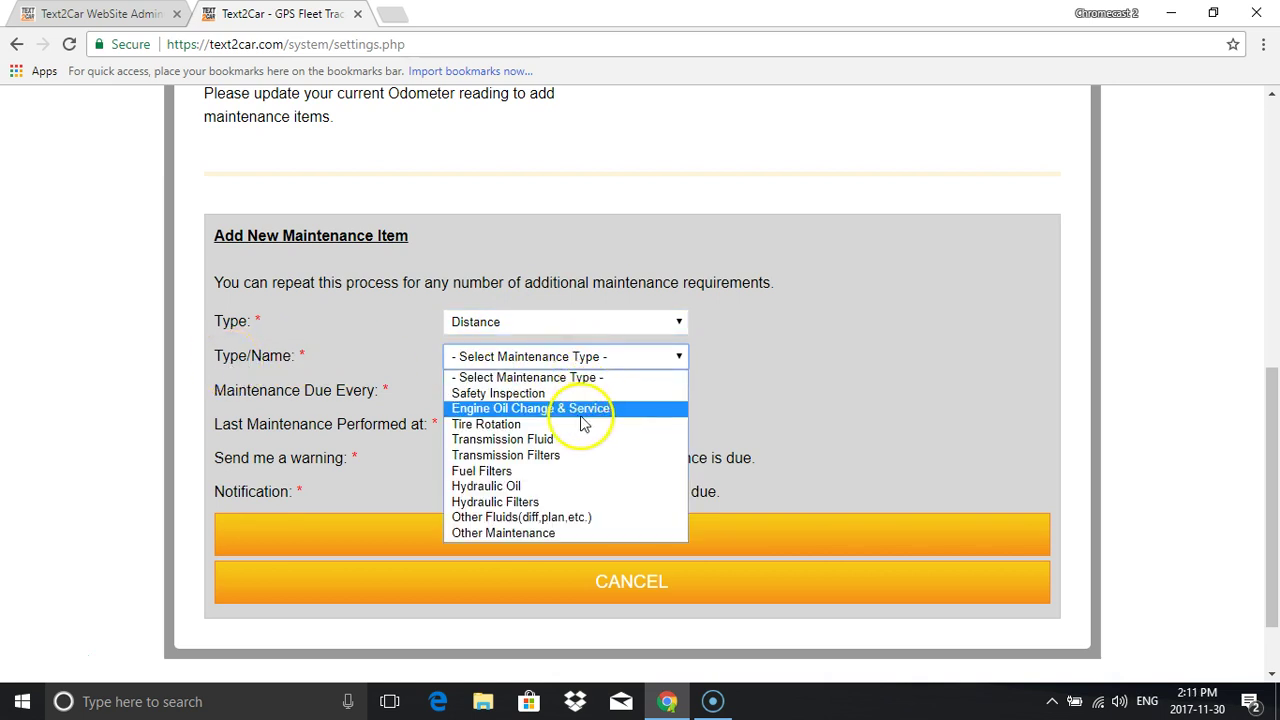
pyautogui.click(575, 409)
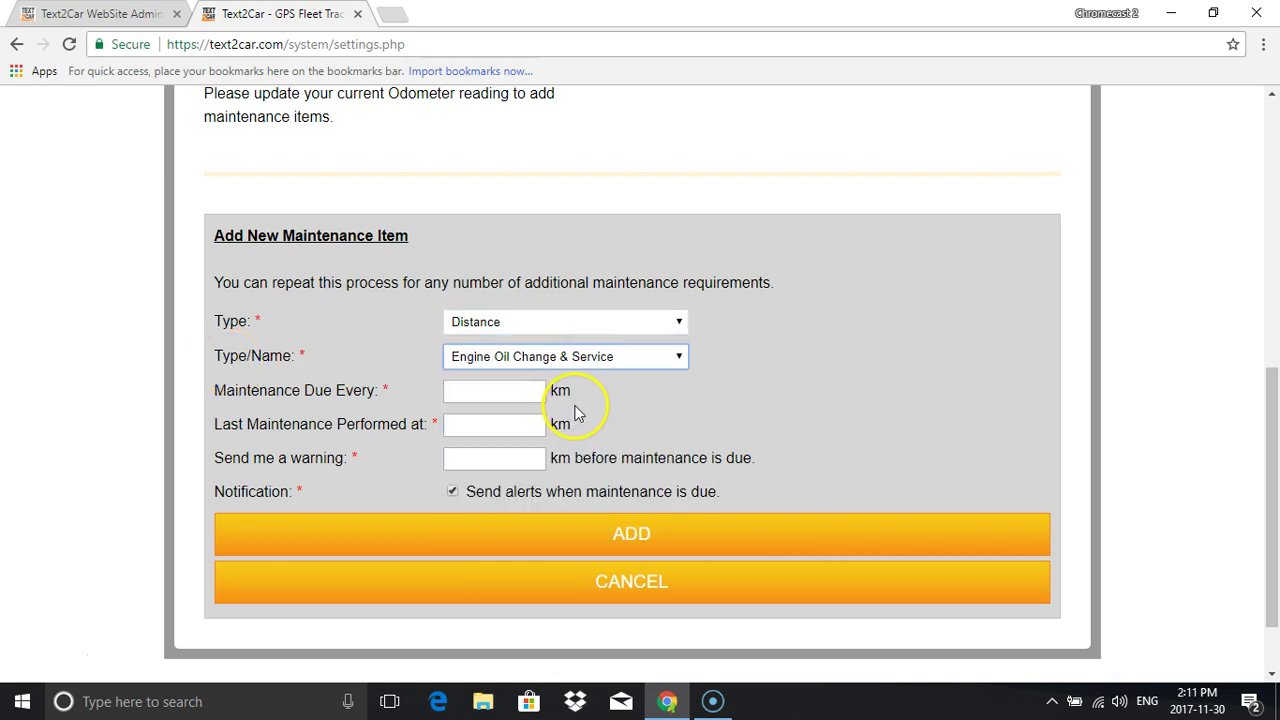
# - Set the maintenance interval to 5000 km and the warning to 500 km before it is due, and cancel the item
pyautogui.click(489, 394)
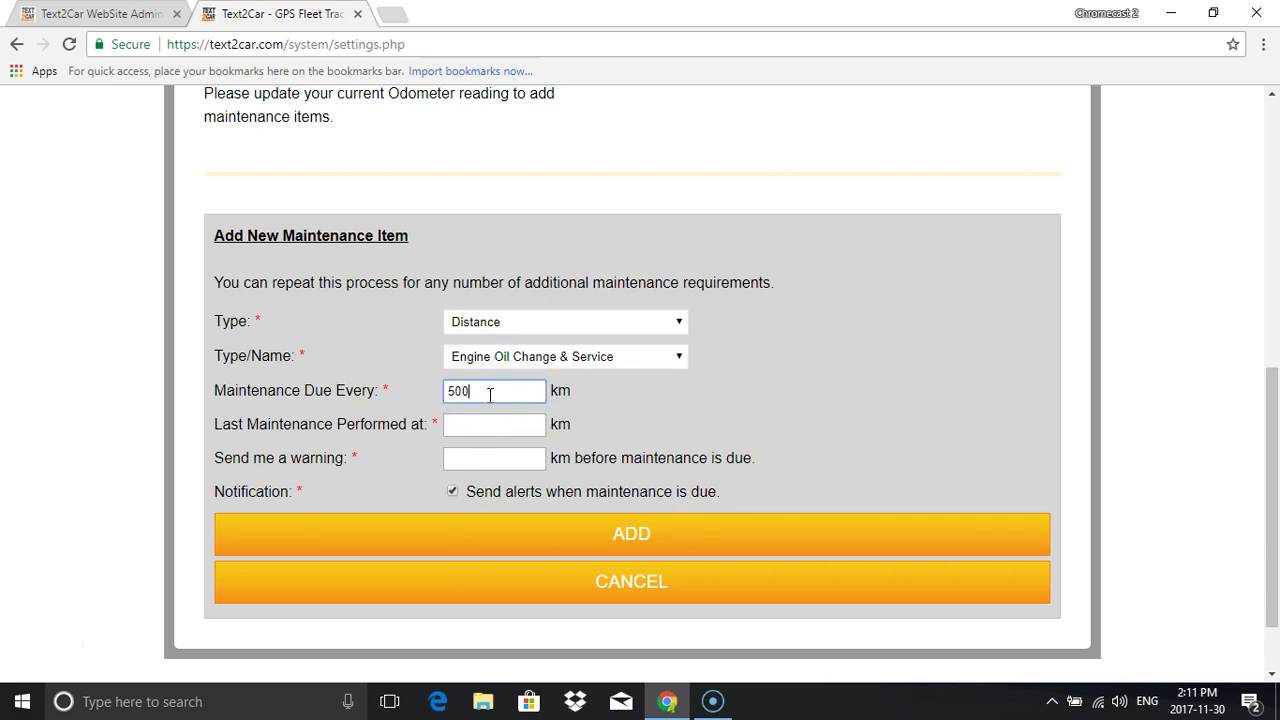
pyautogui.click(588, 394)
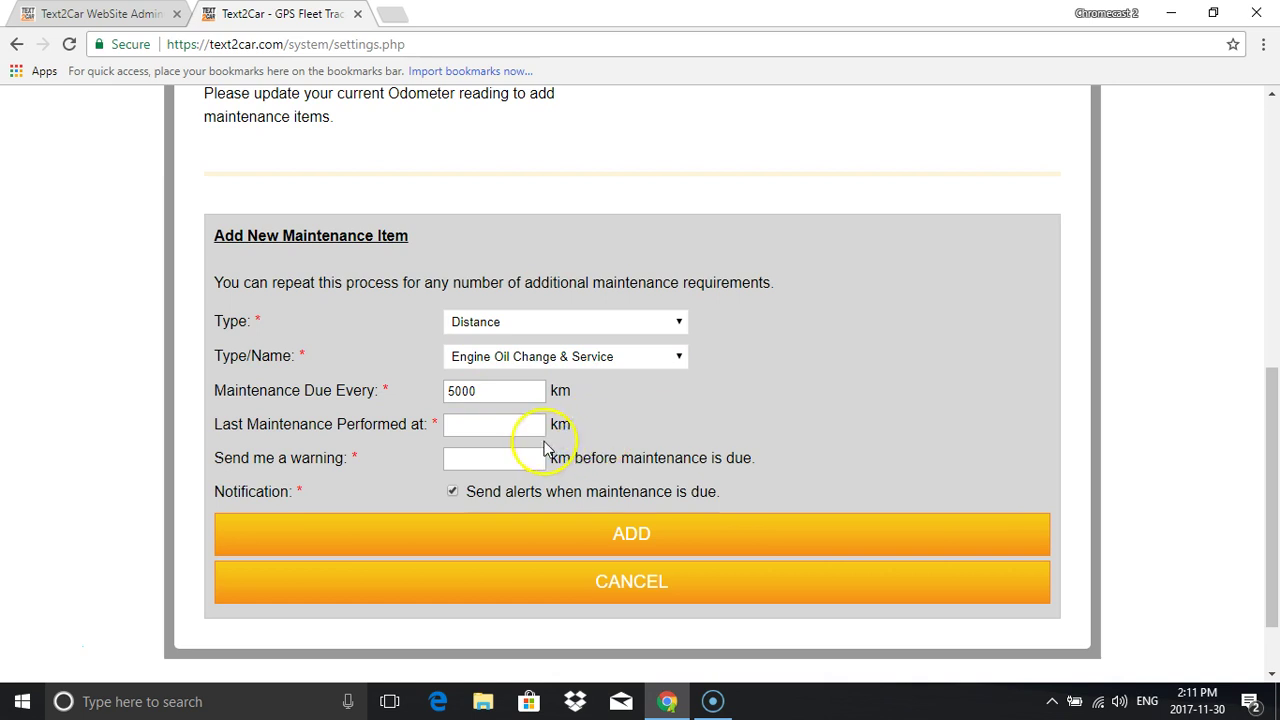
pyautogui.click(462, 428)
pyautogui.click(507, 456)
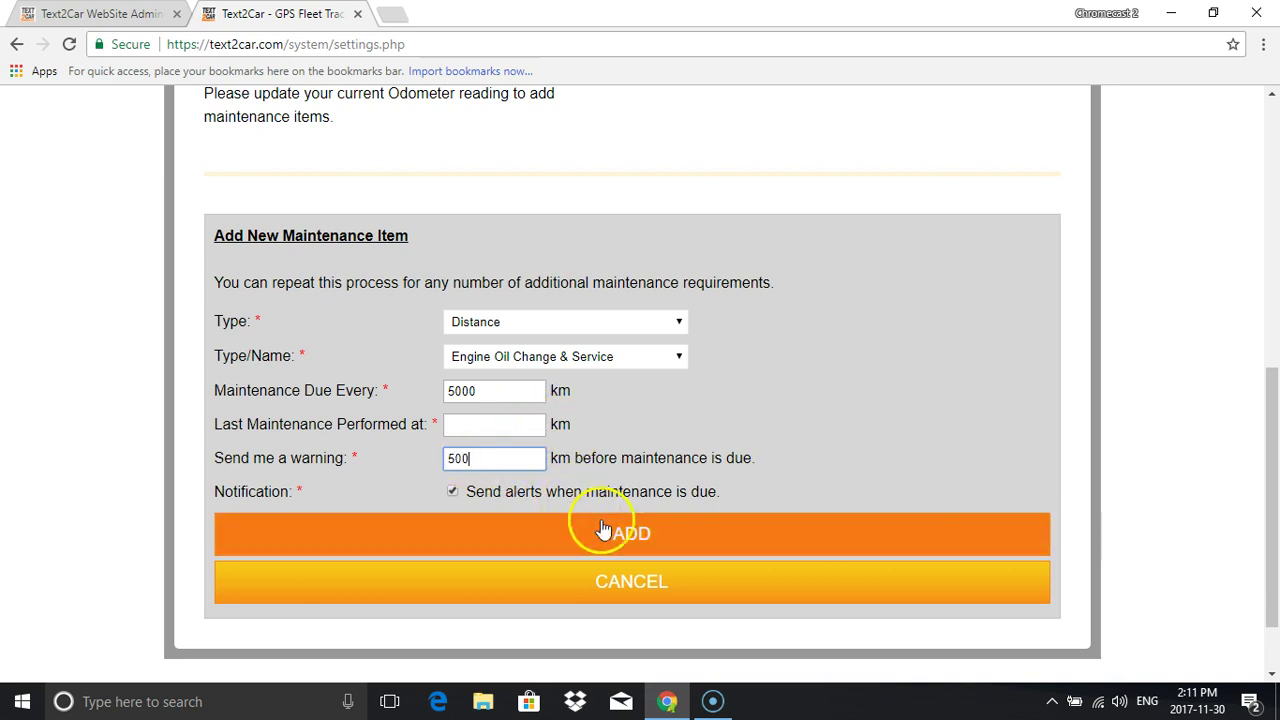
pyautogui.click(652, 582)
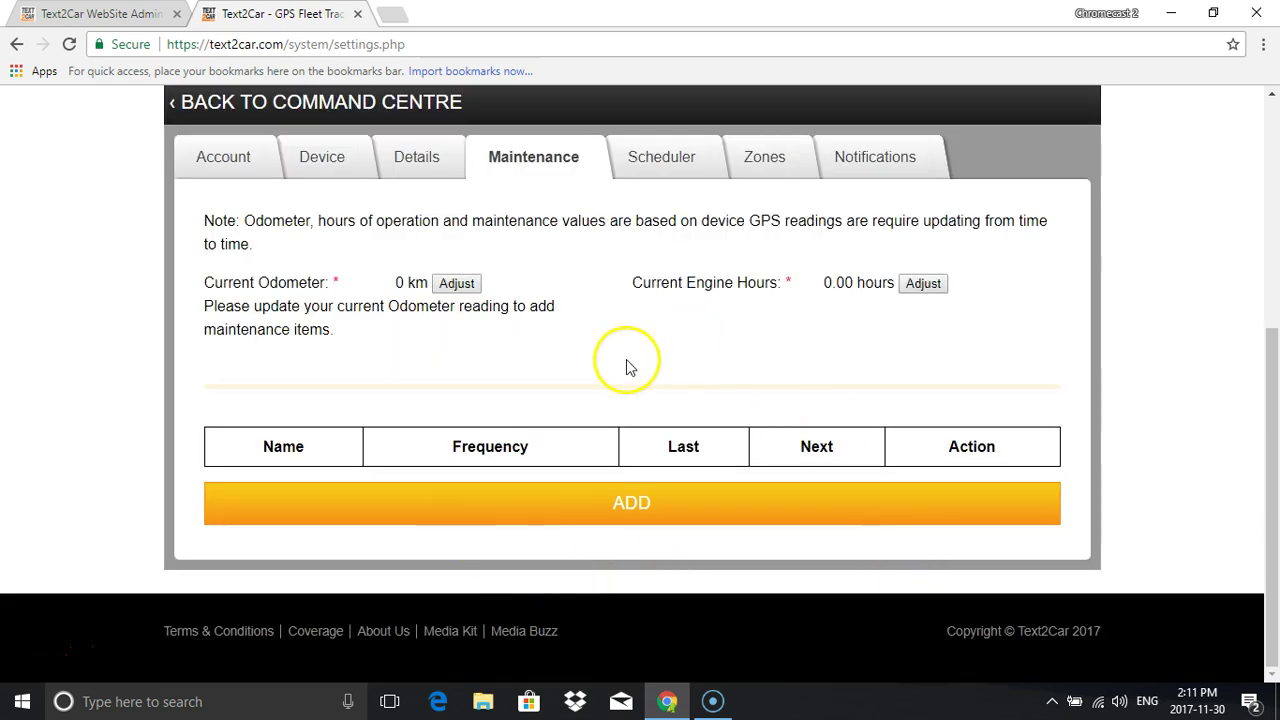
# - Switch the Command Center from Grader 1 to all devices and open the fleet settings
pyautogui.scroll(2, 630, 368)
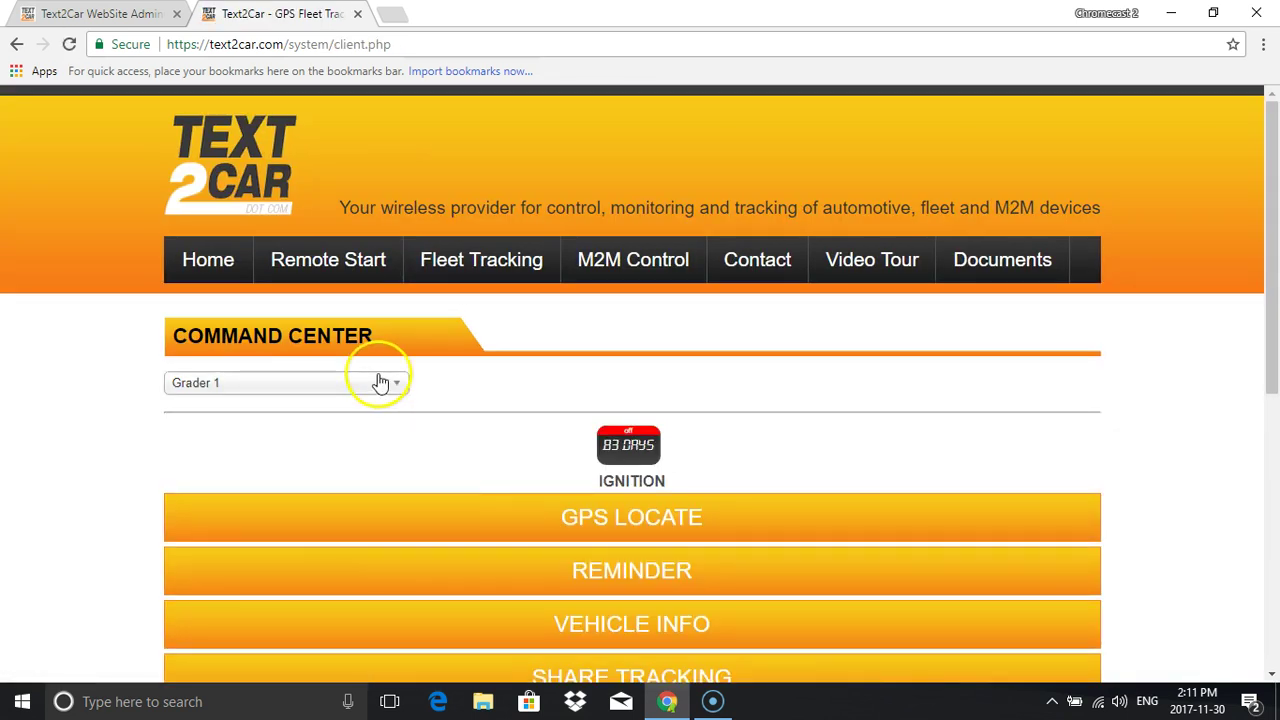
pyautogui.click(380, 383)
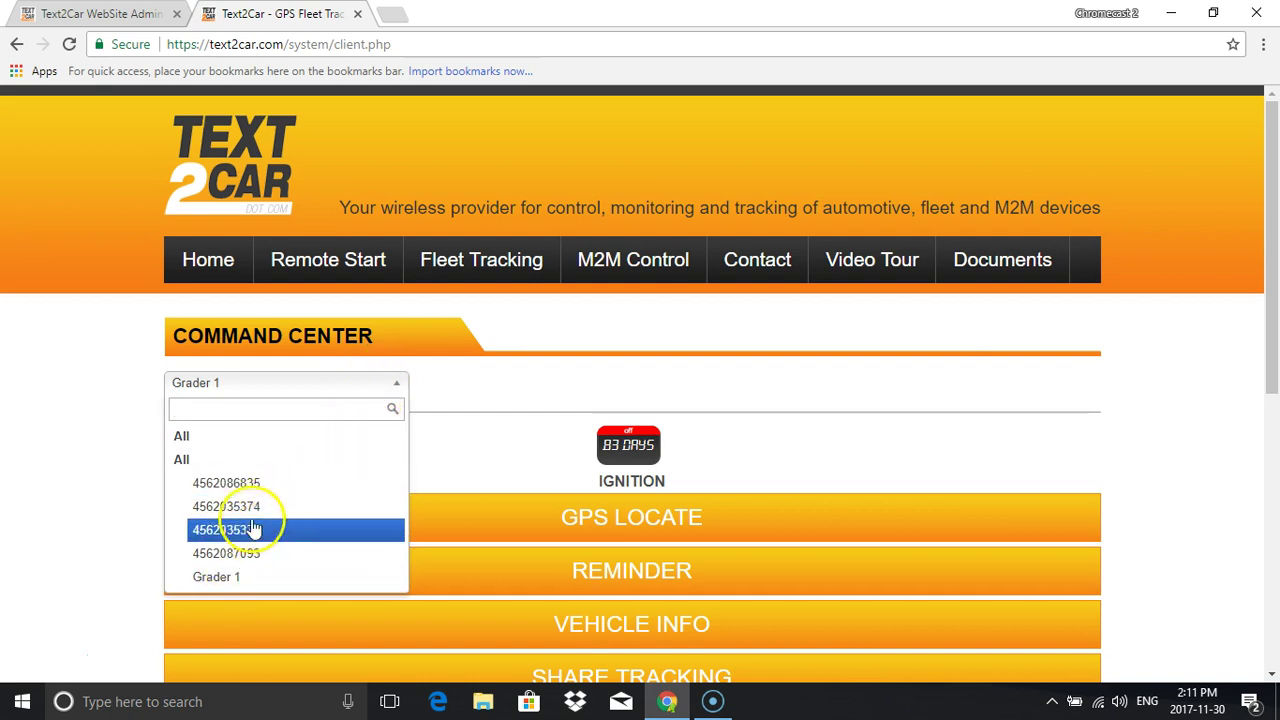
pyautogui.click(228, 437)
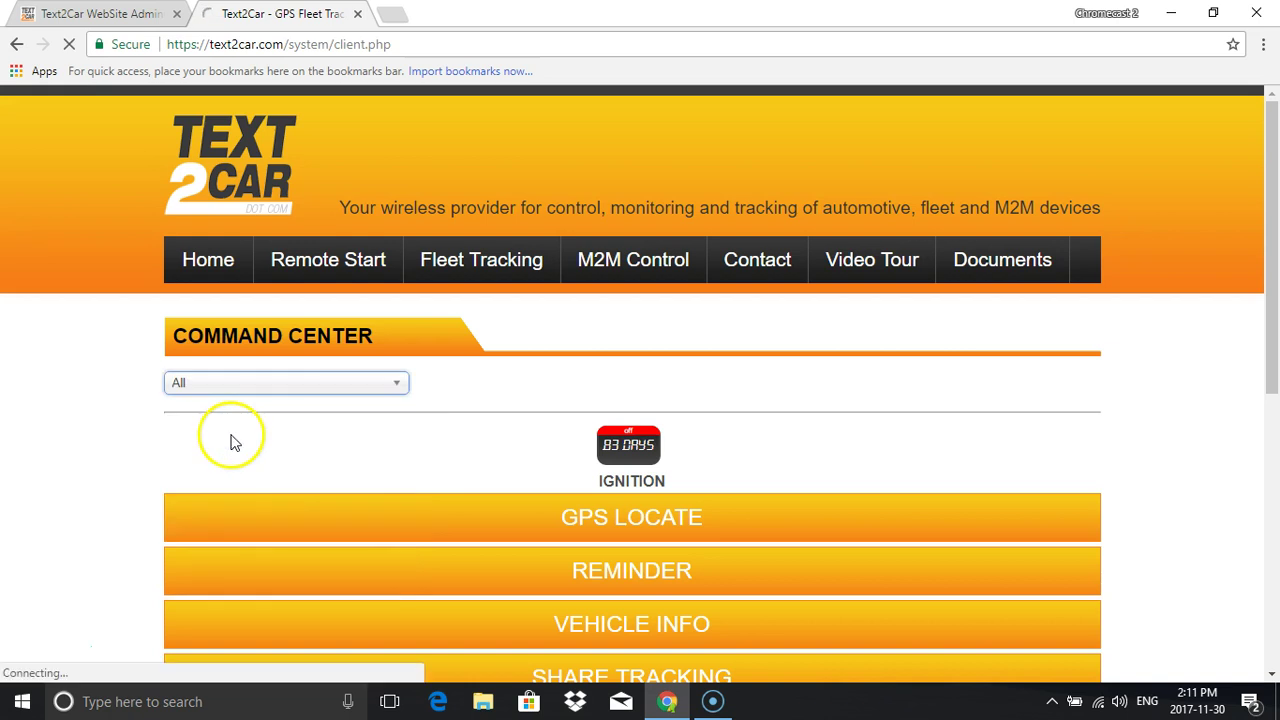
pyautogui.scroll(-2, 1262, 230)
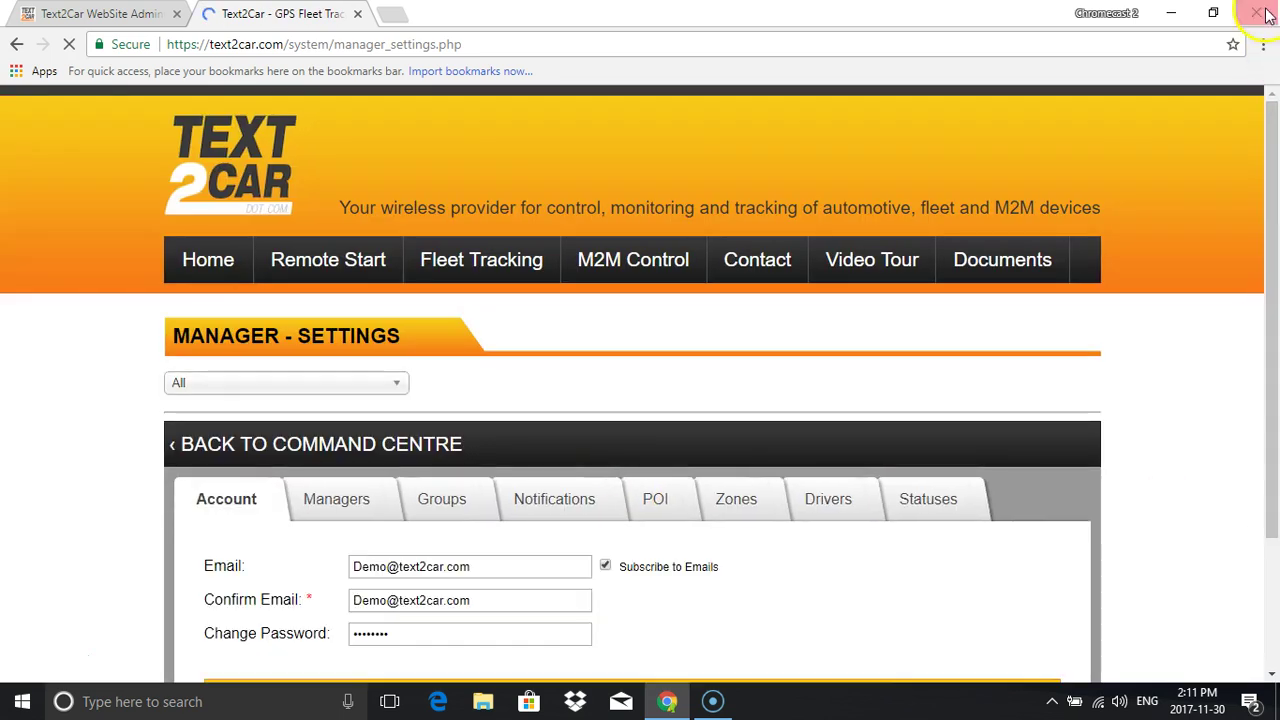
# - Review the fleet's account details and the managers form, and open the device group settings
pyautogui.scroll(-1, 1272, 180)
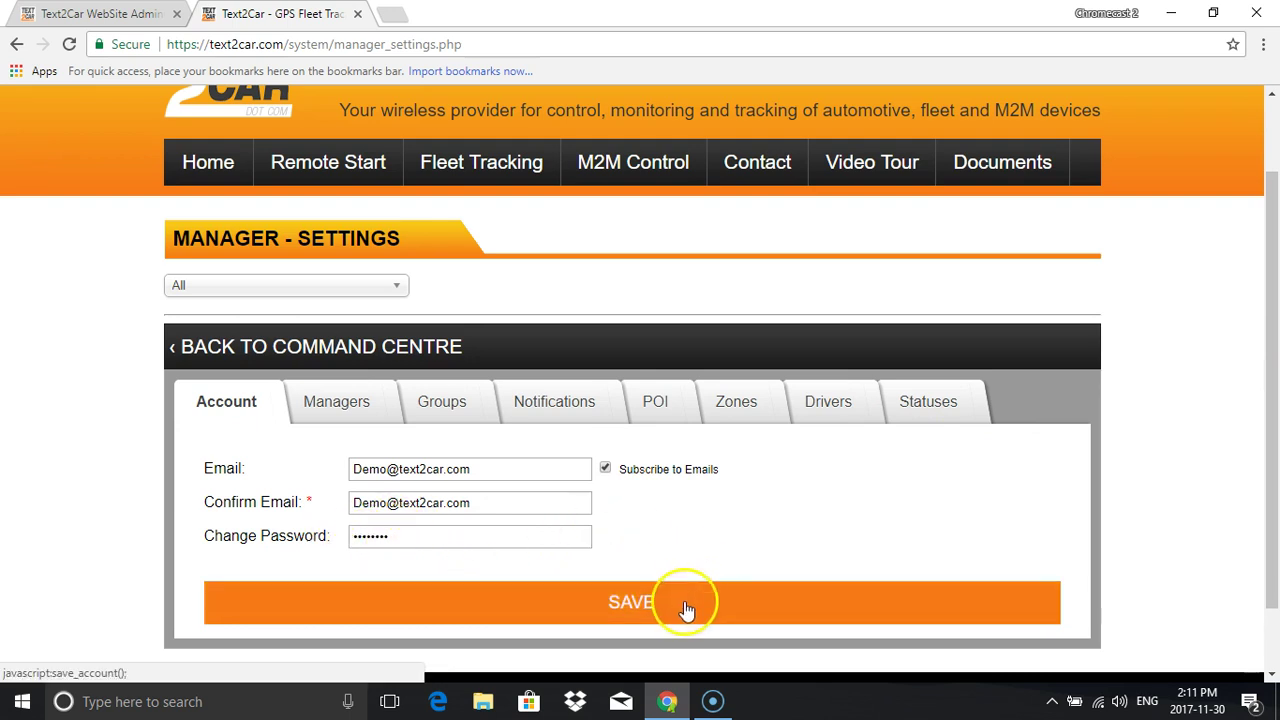
pyautogui.click(338, 410)
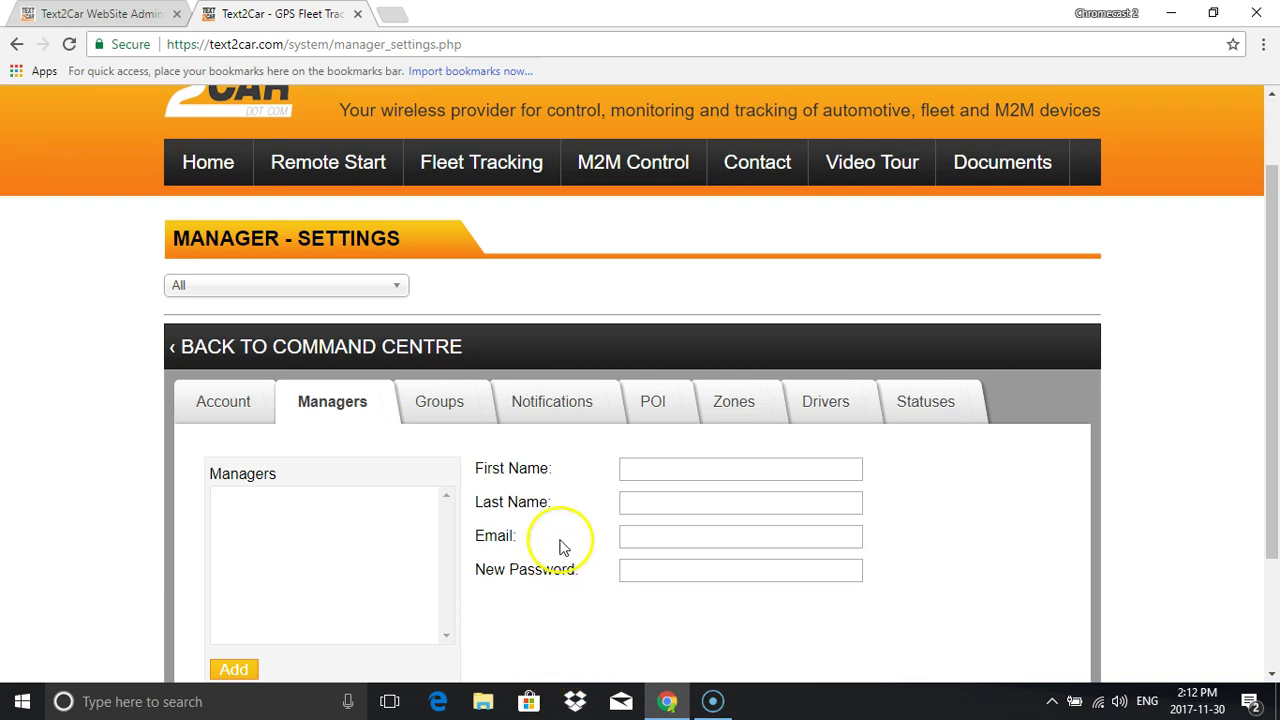
pyautogui.click(446, 410)
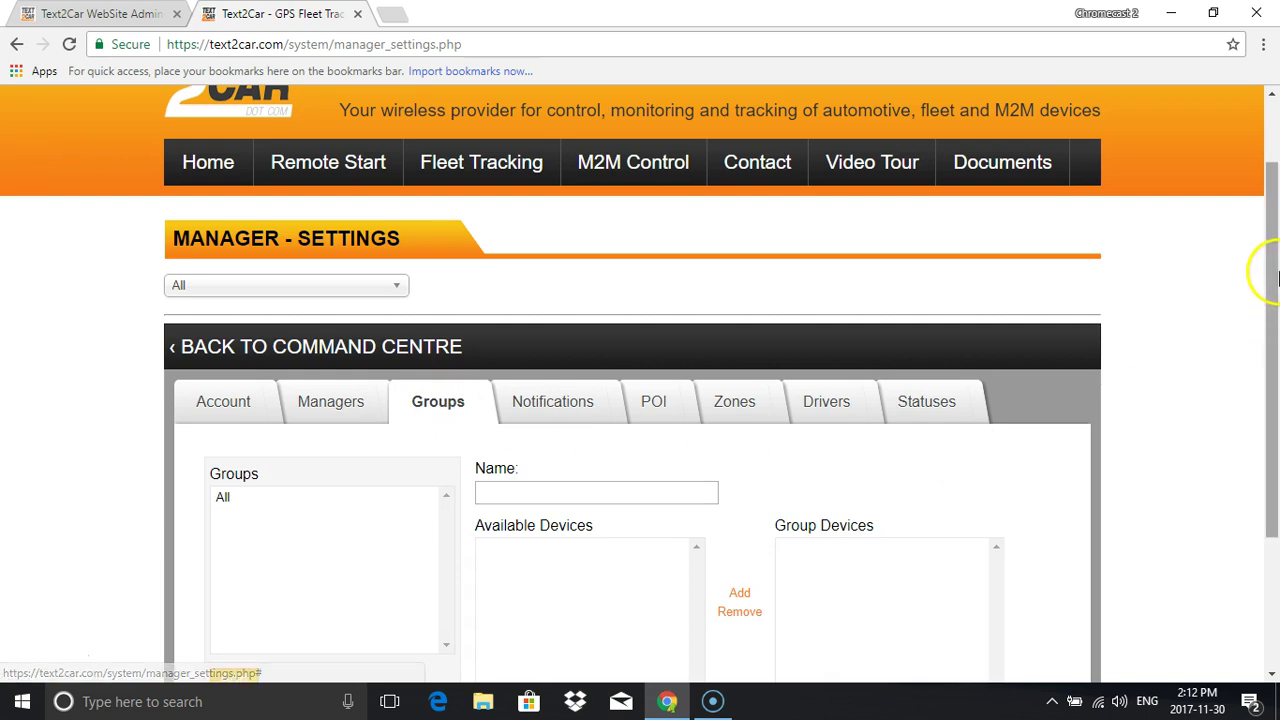
# - Create and save a device group named Graders containing Grader 1 and the devices listed directly before and after it
pyautogui.moveTo(1262, 268); pyautogui.dragTo(1272, 365)
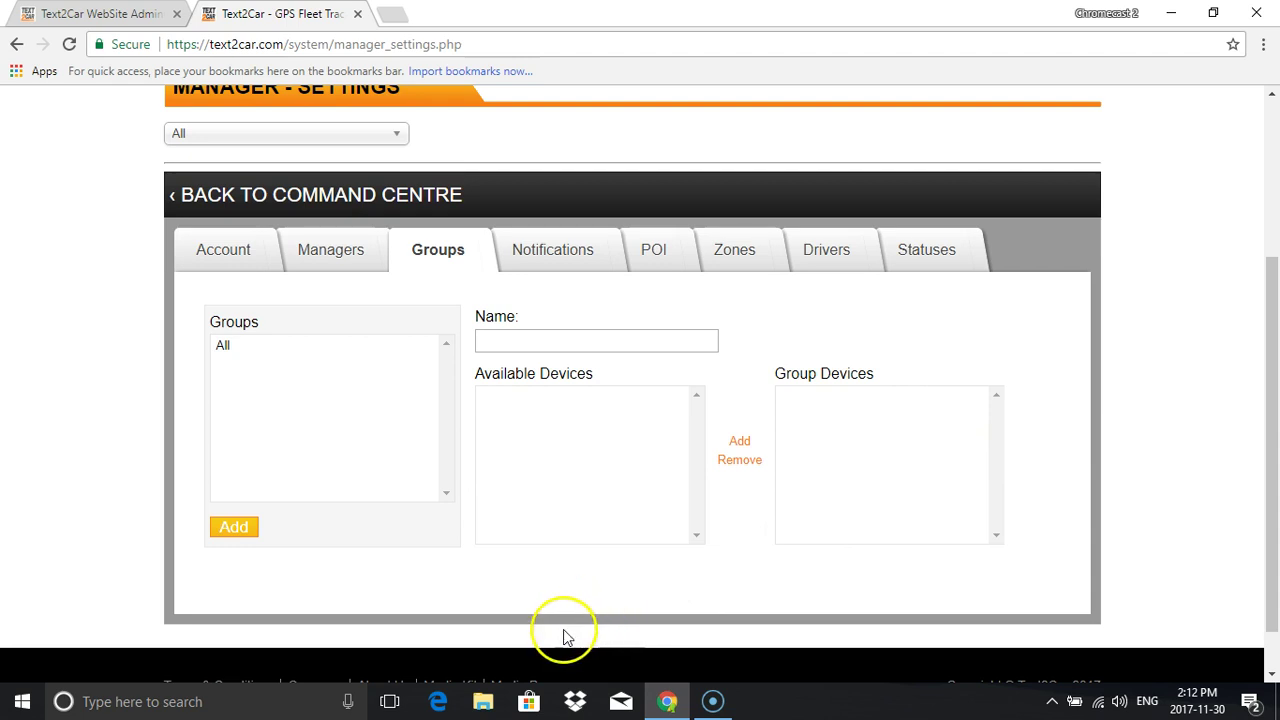
pyautogui.click(231, 533)
pyautogui.click(525, 342)
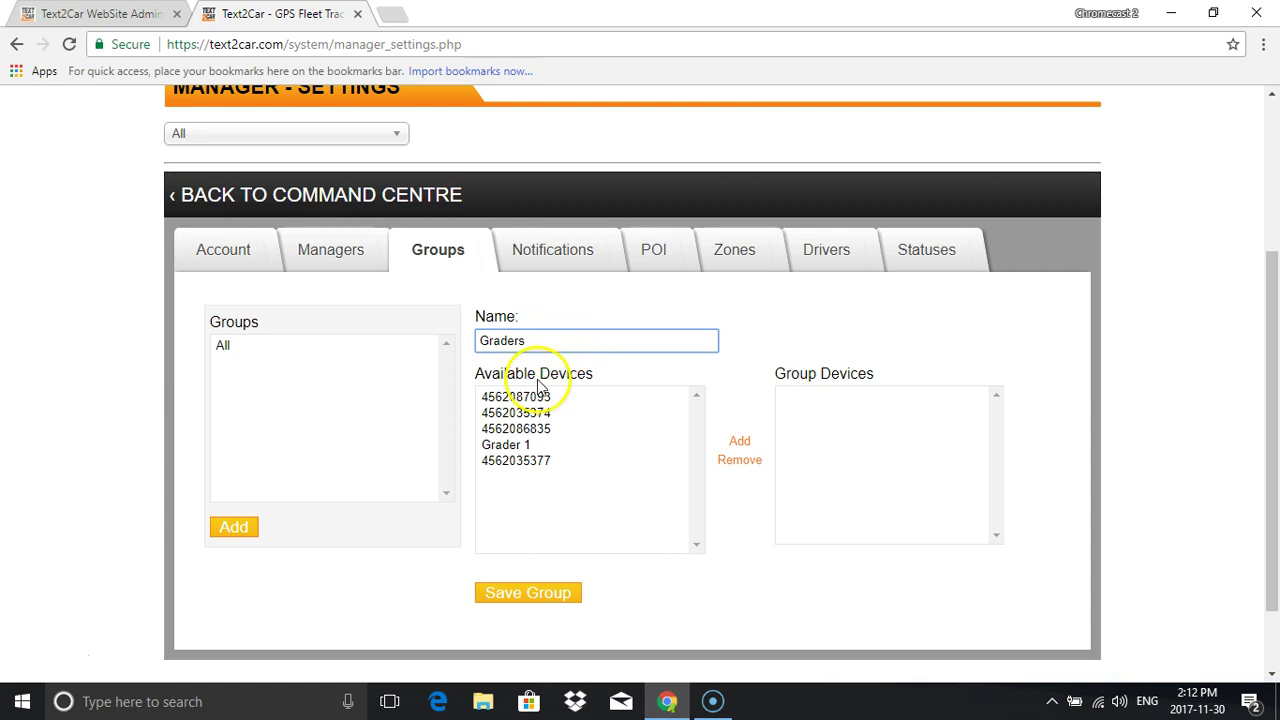
pyautogui.click(545, 444)
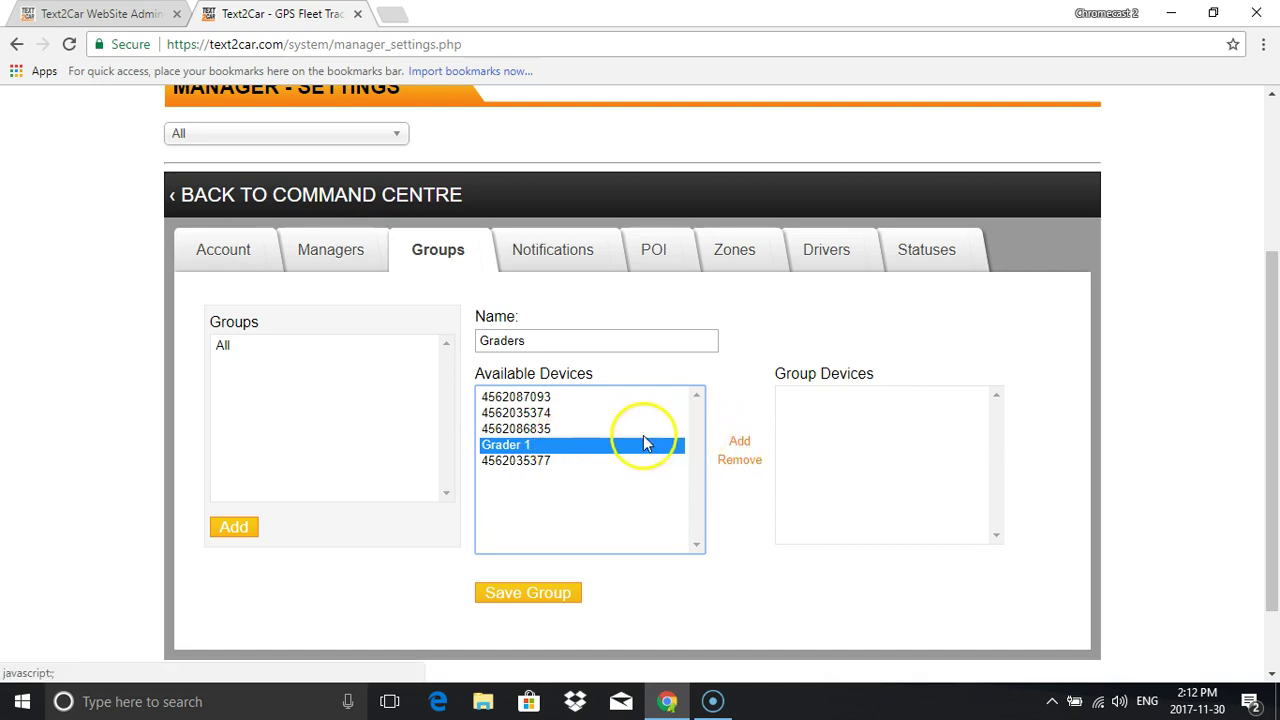
pyautogui.moveTo(534, 428); pyautogui.dragTo(524, 468)
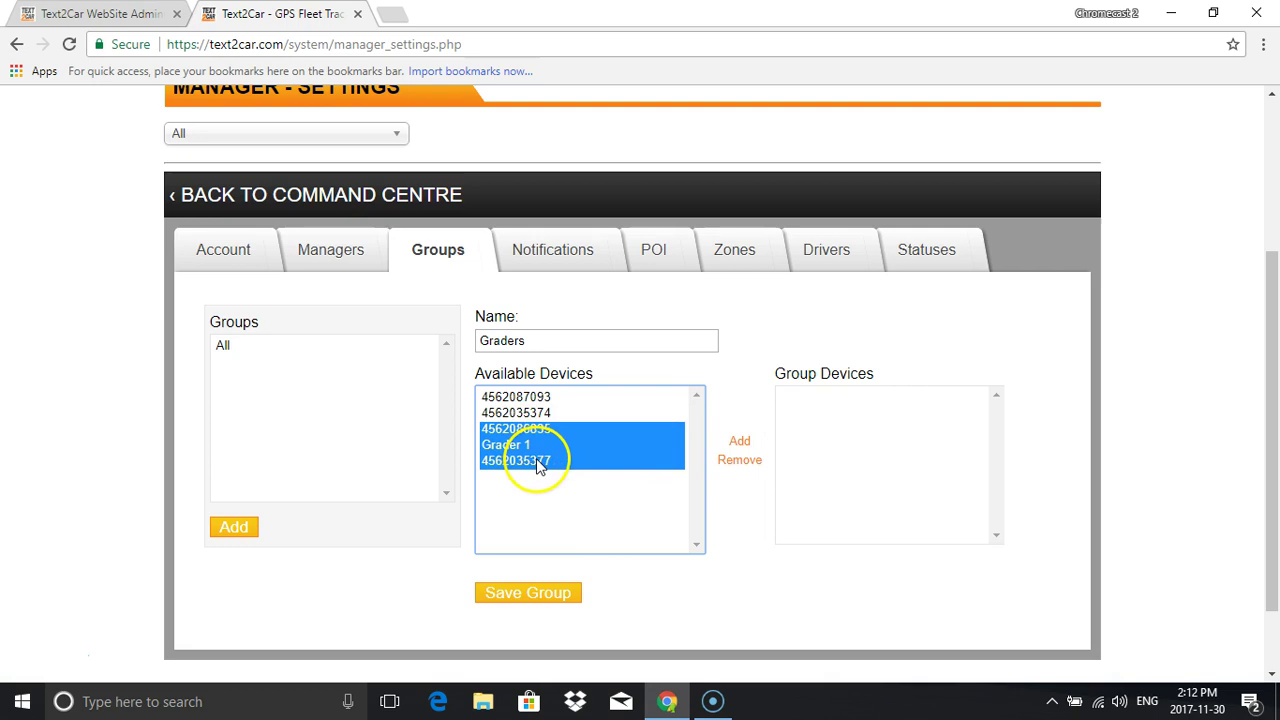
pyautogui.click(735, 445)
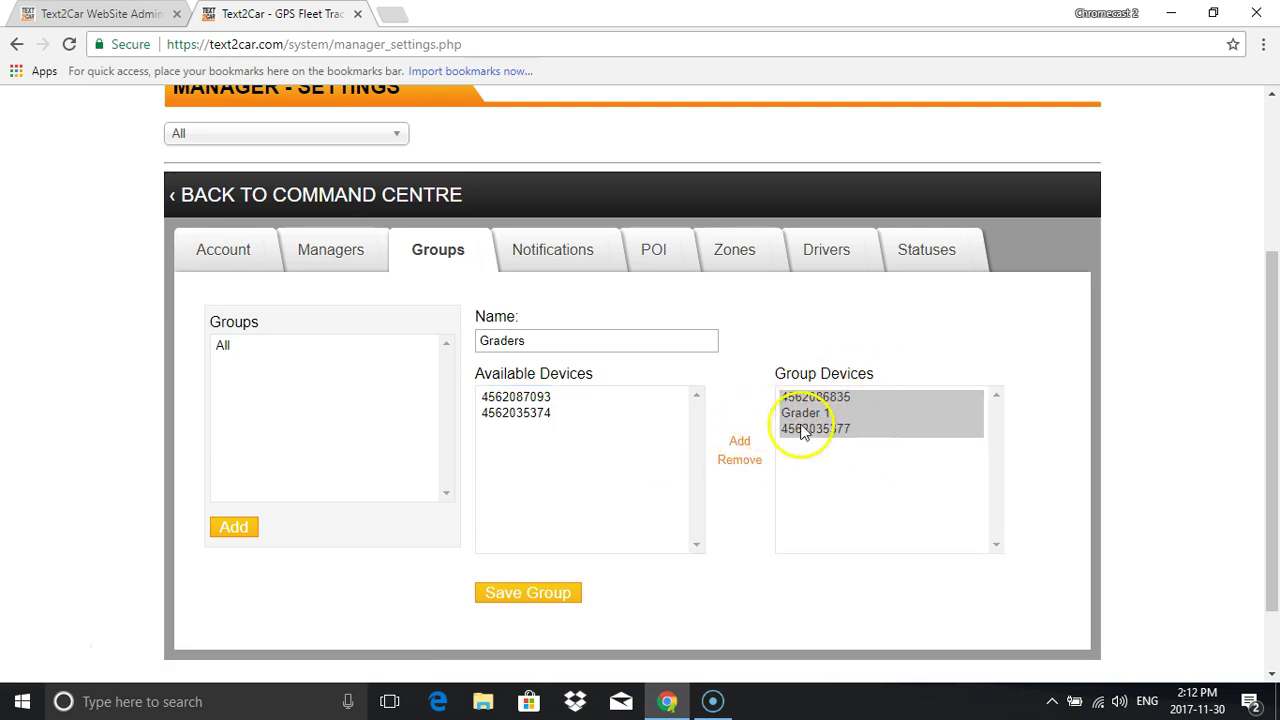
pyautogui.click(516, 600)
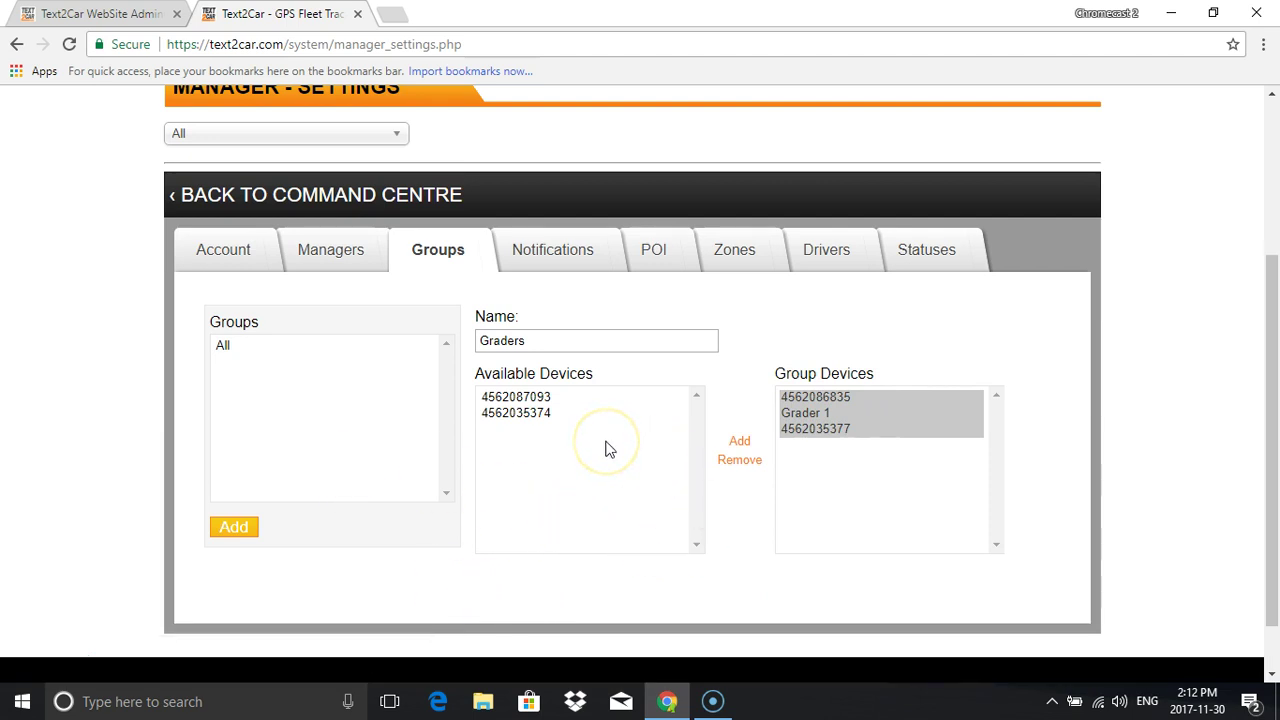
# - Create and save a second device group named Mowers containing the first two available devices
pyautogui.click(231, 528)
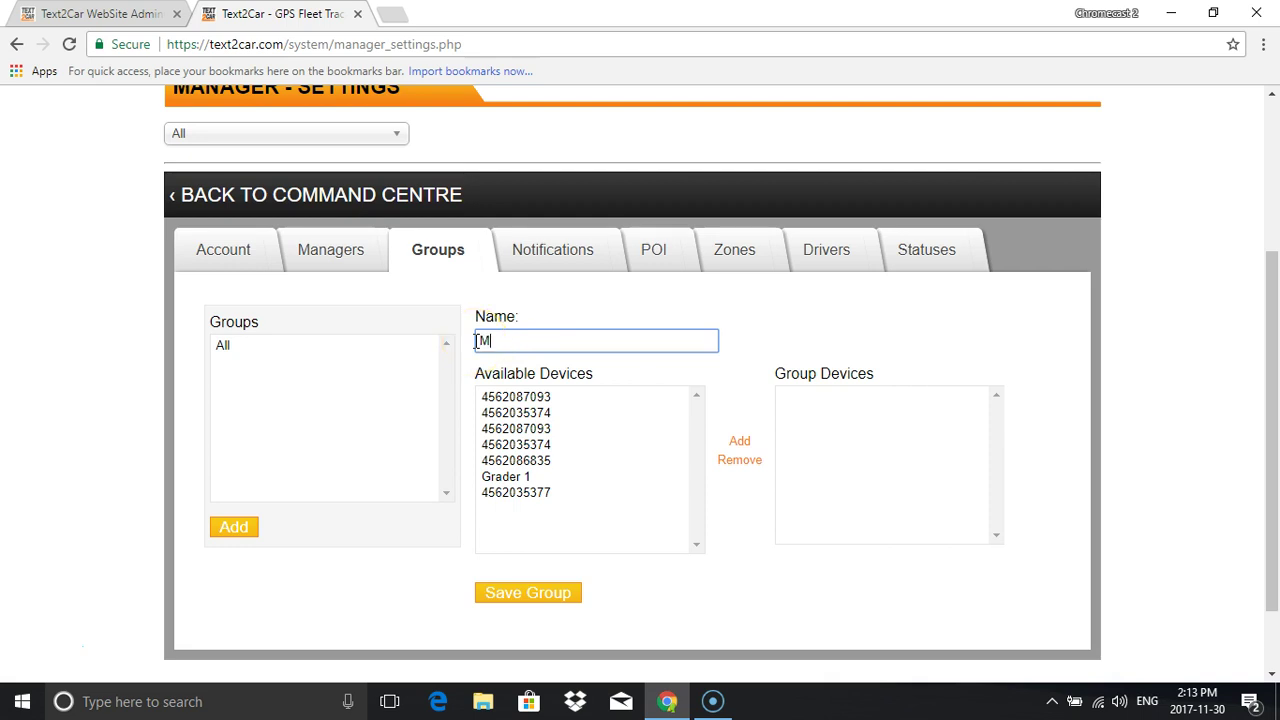
pyautogui.click(520, 398)
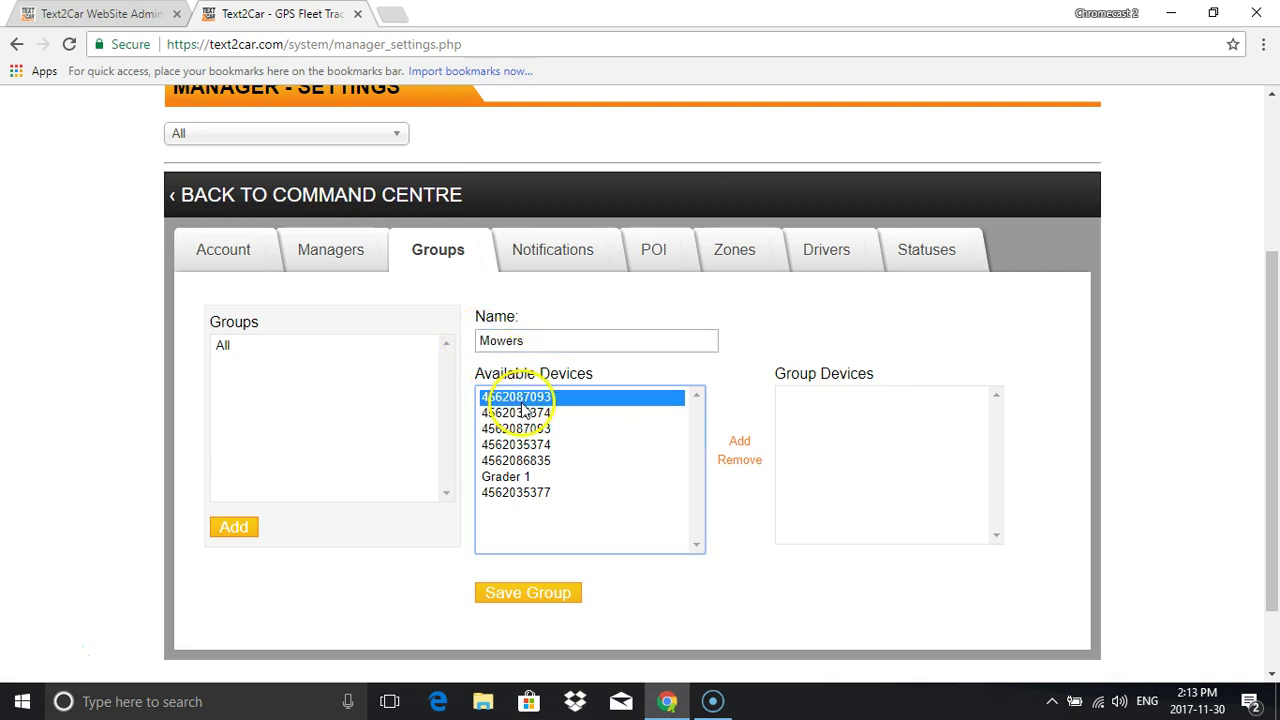
pyautogui.keyDown('ctrl'); pyautogui.click(520, 413); pyautogui.keyUp('ctrl')
pyautogui.click(740, 443)
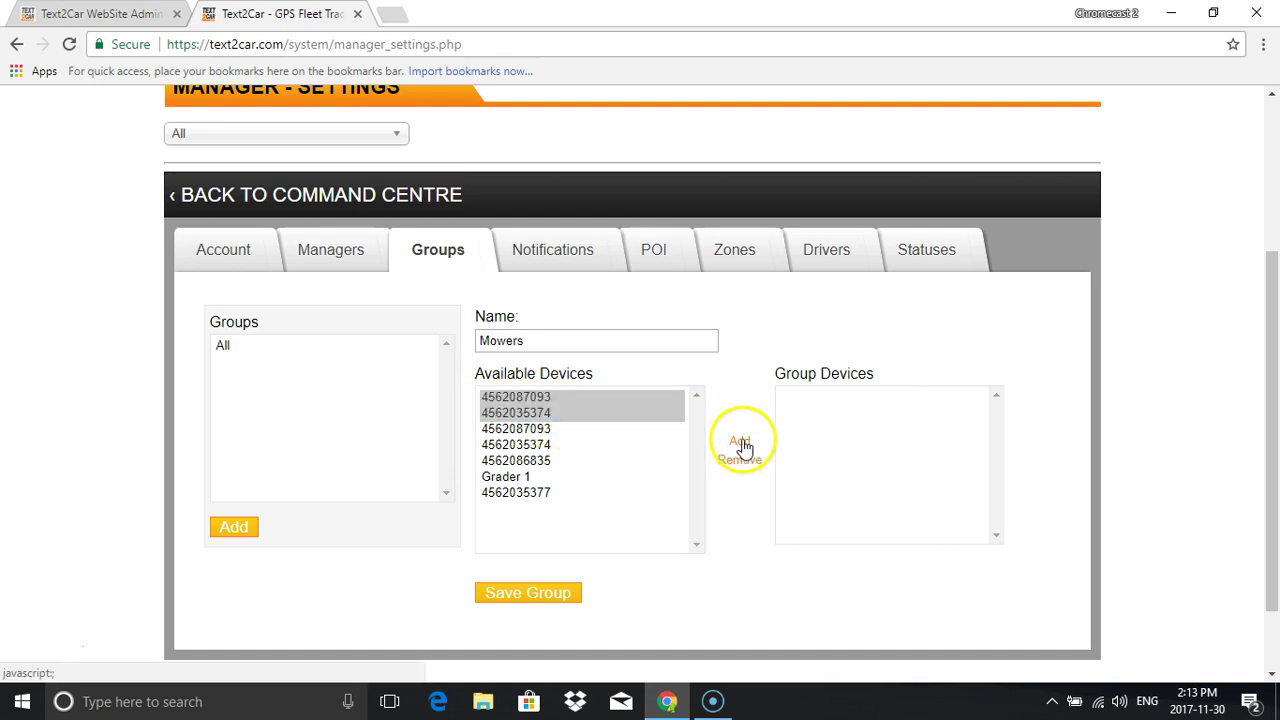
pyautogui.click(521, 595)
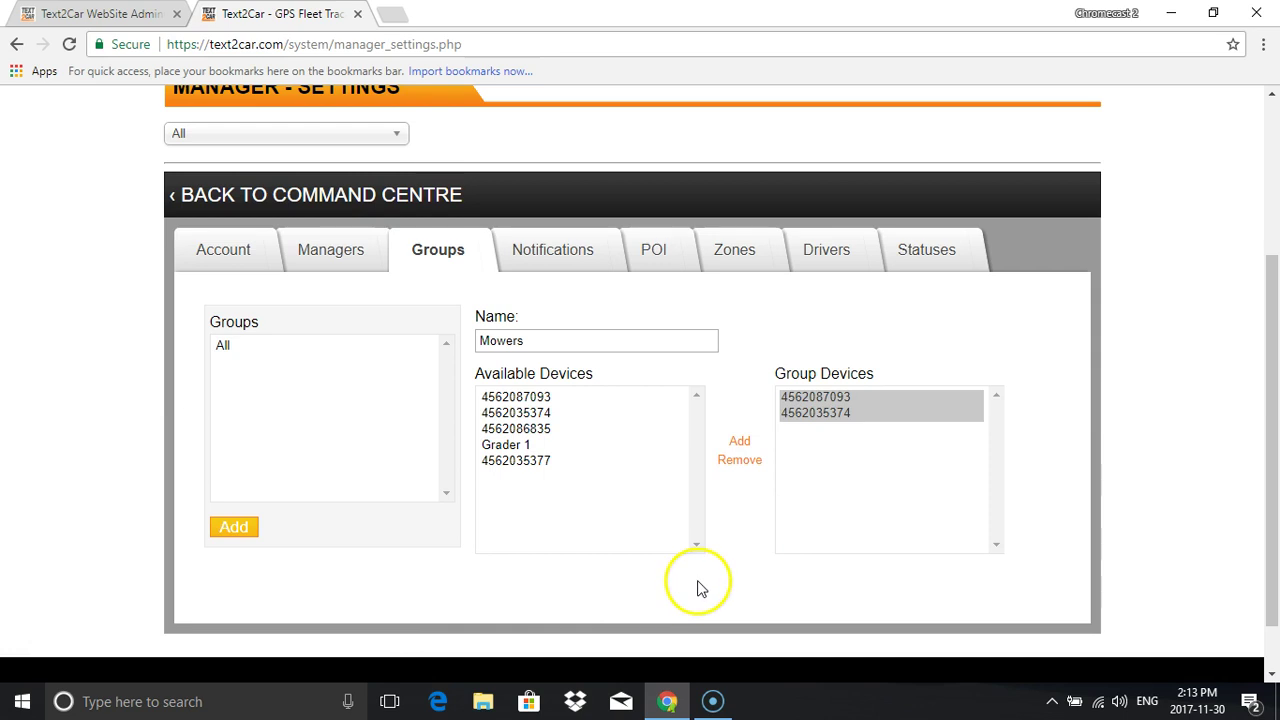
# - Start a new notification for the SPEED ALERT event and apply it to all devices
pyautogui.click(562, 258)
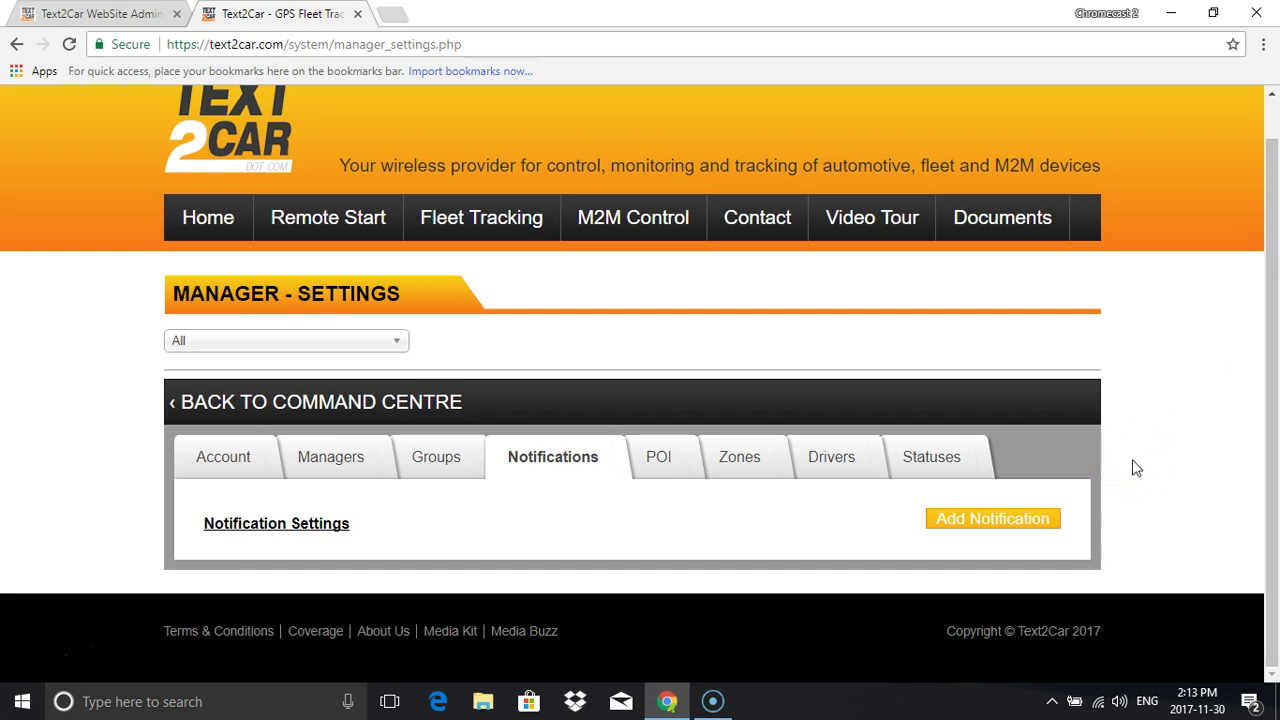
pyautogui.click(995, 520)
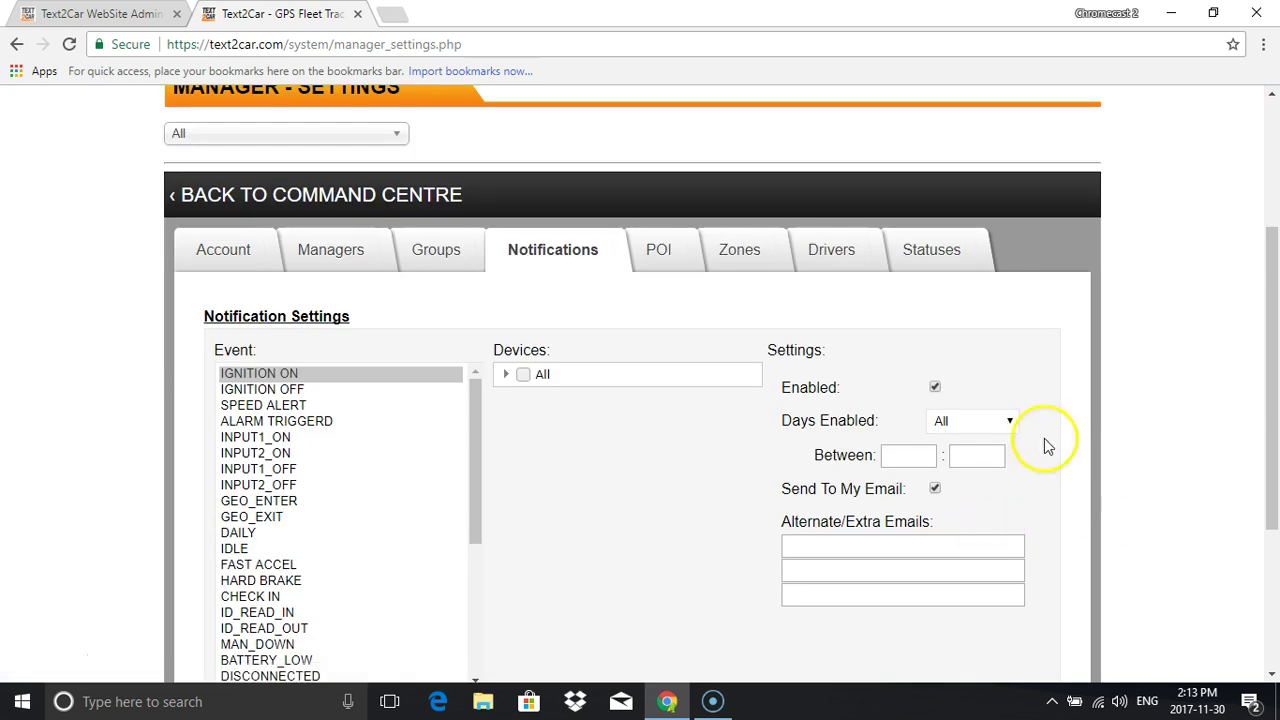
pyautogui.moveTo(1274, 256); pyautogui.dragTo(1262, 287)
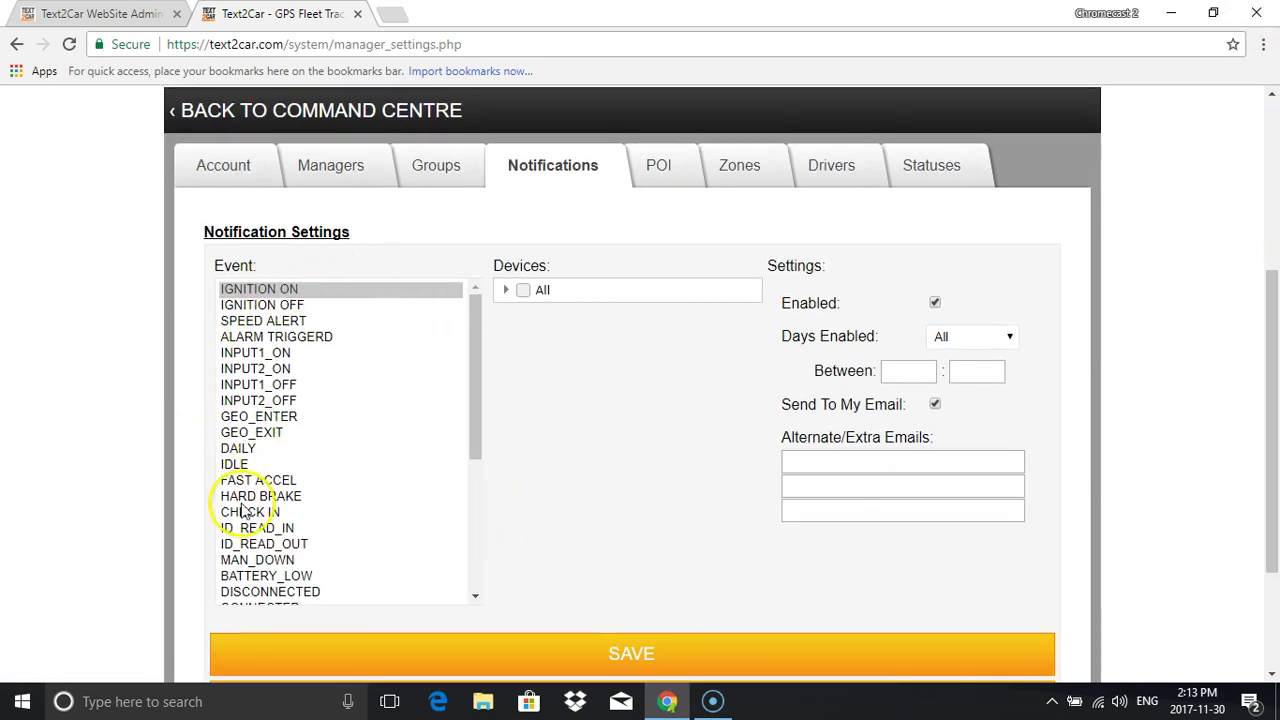
pyautogui.moveTo(475, 380)
pyautogui.mouseDown()
pyautogui.moveTo(491, 527)
pyautogui.moveTo(477, 368)
pyautogui.mouseUp()
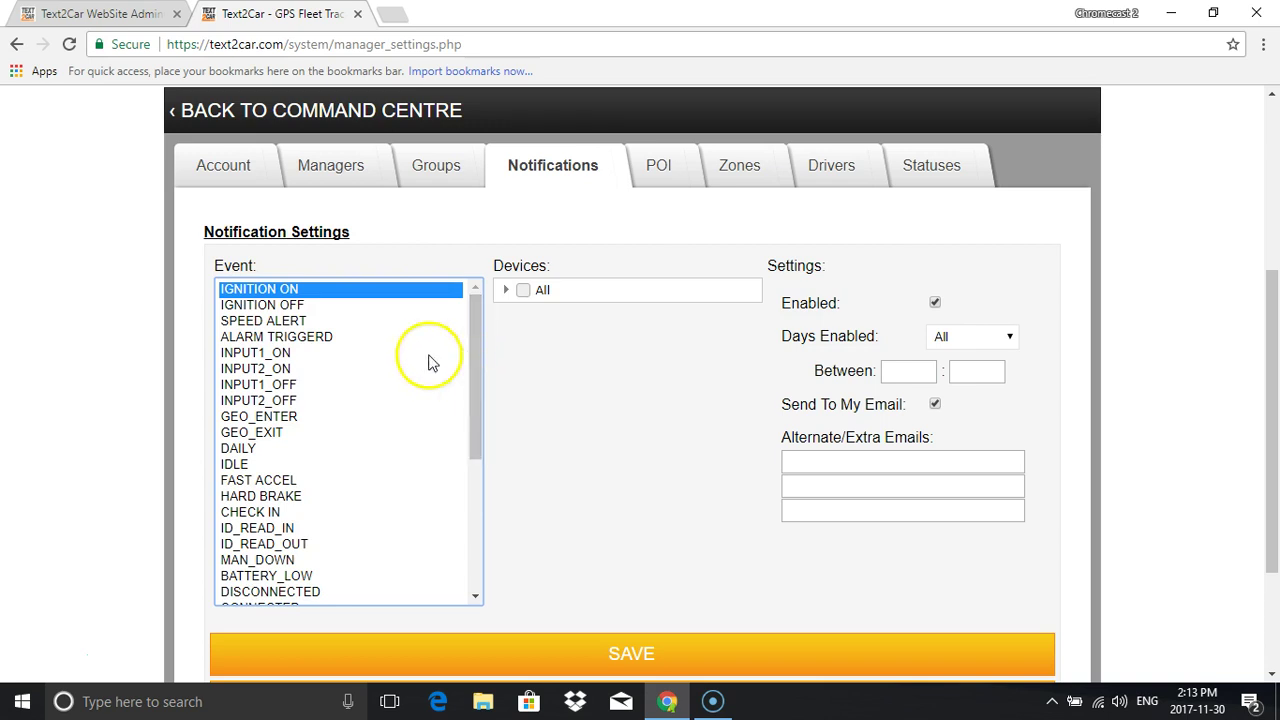
pyautogui.click(289, 322)
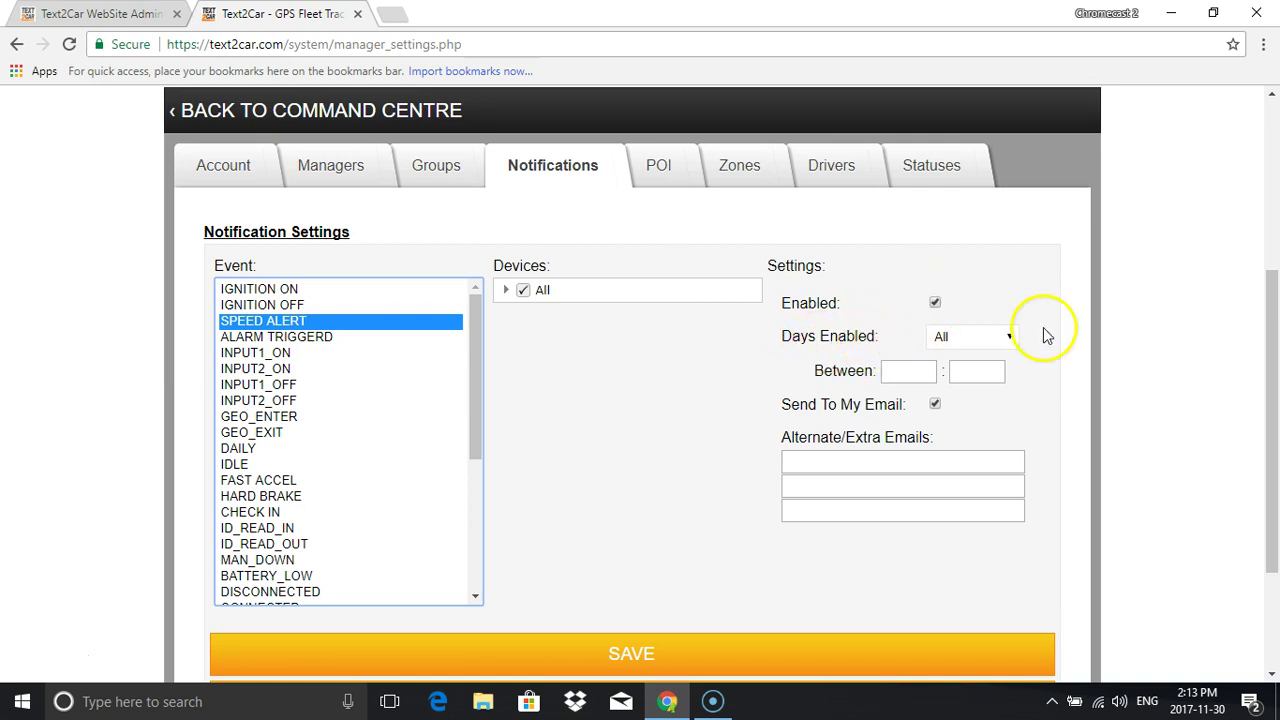
# - Set the speed alert's enabled days to All, save the notification and return to the notification list
pyautogui.click(1012, 339)
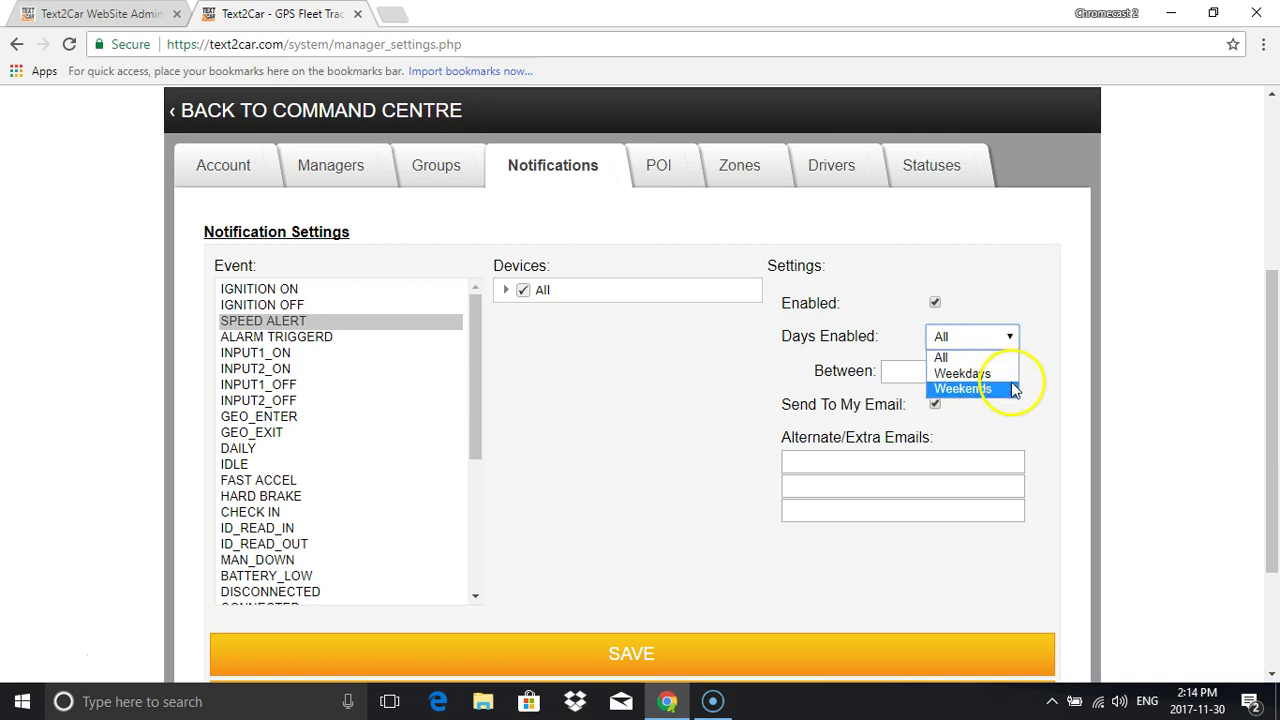
pyautogui.click(958, 357)
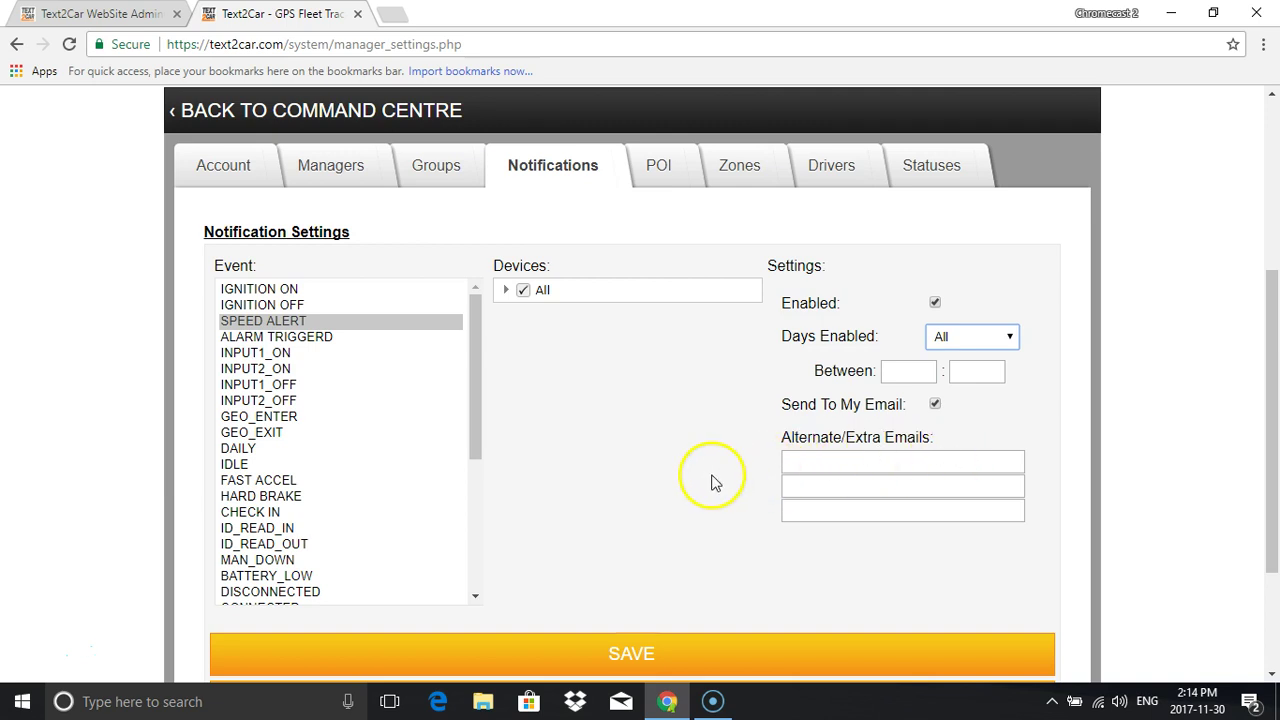
pyautogui.scroll(-1, 712, 482)
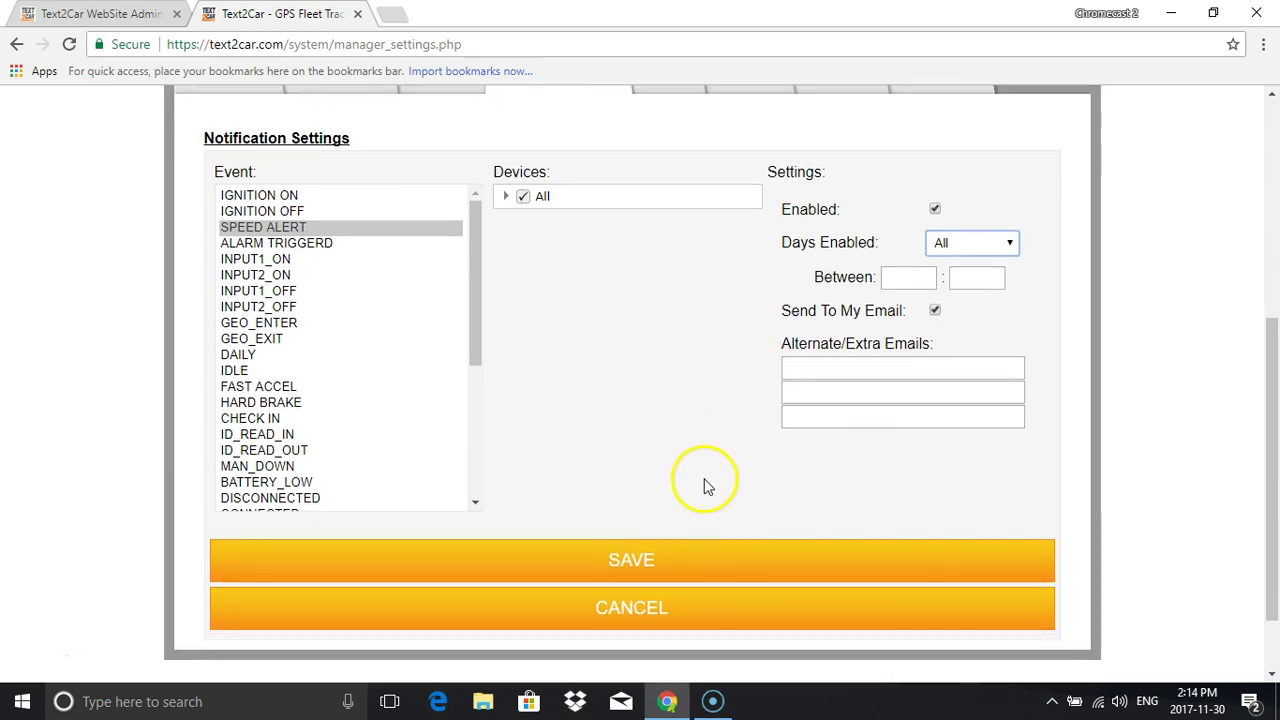
pyautogui.click(643, 553)
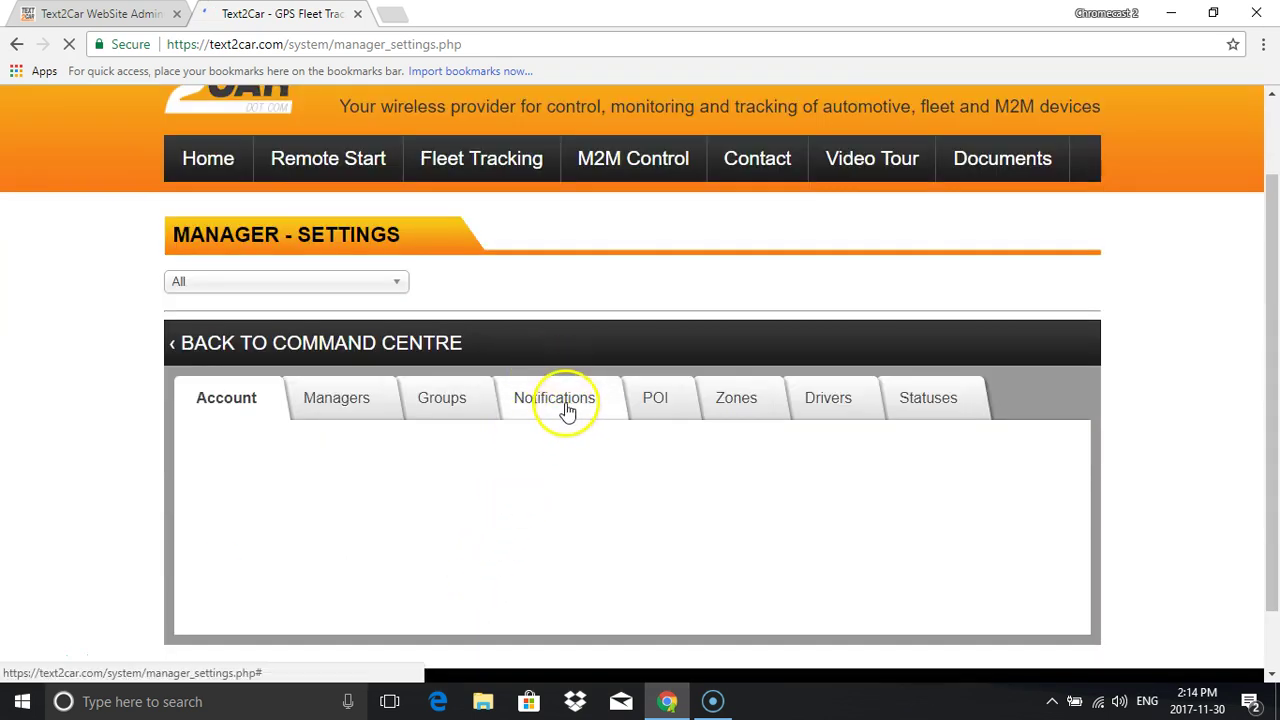
pyautogui.click(566, 406)
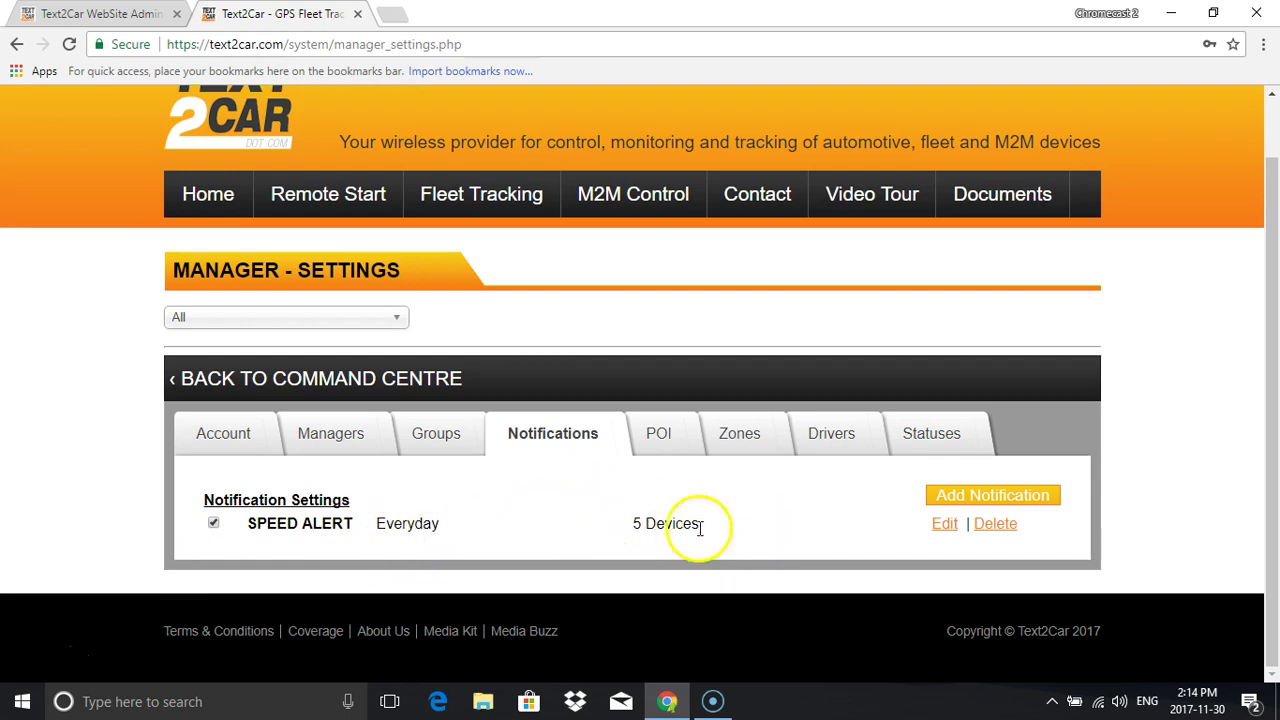
pyautogui.moveTo(1268, 410); pyautogui.dragTo(1272, 403)
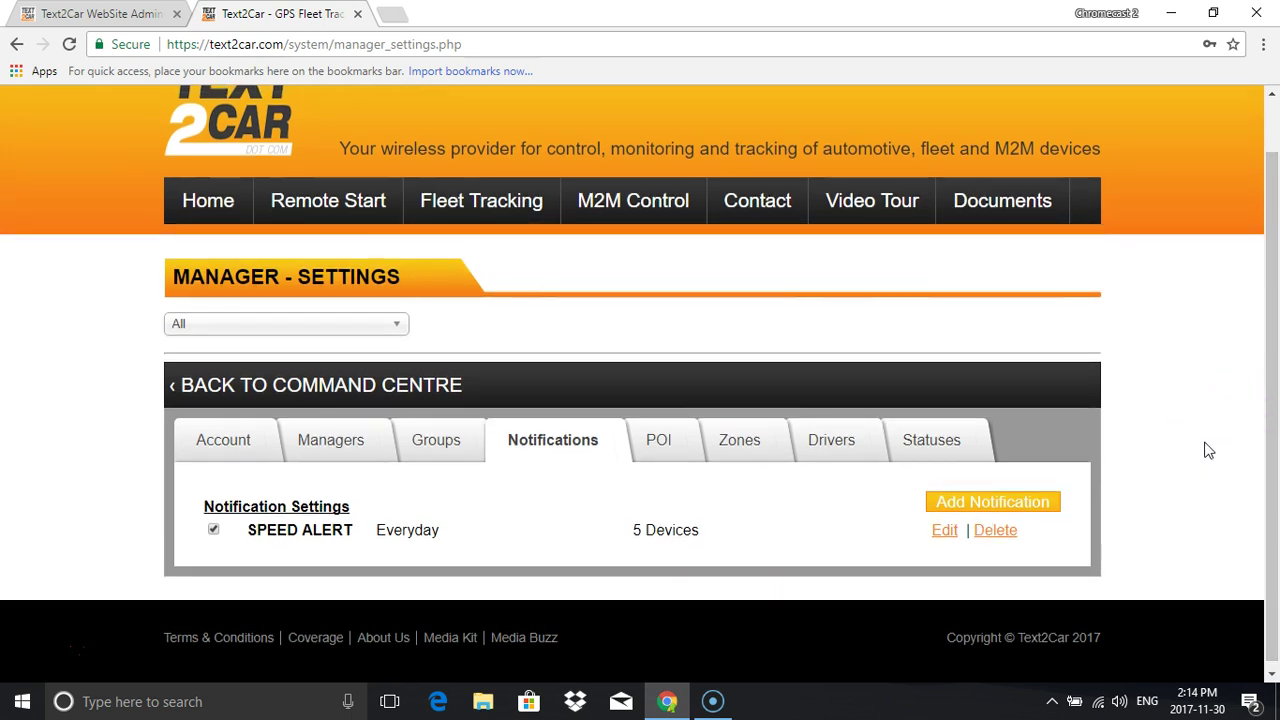